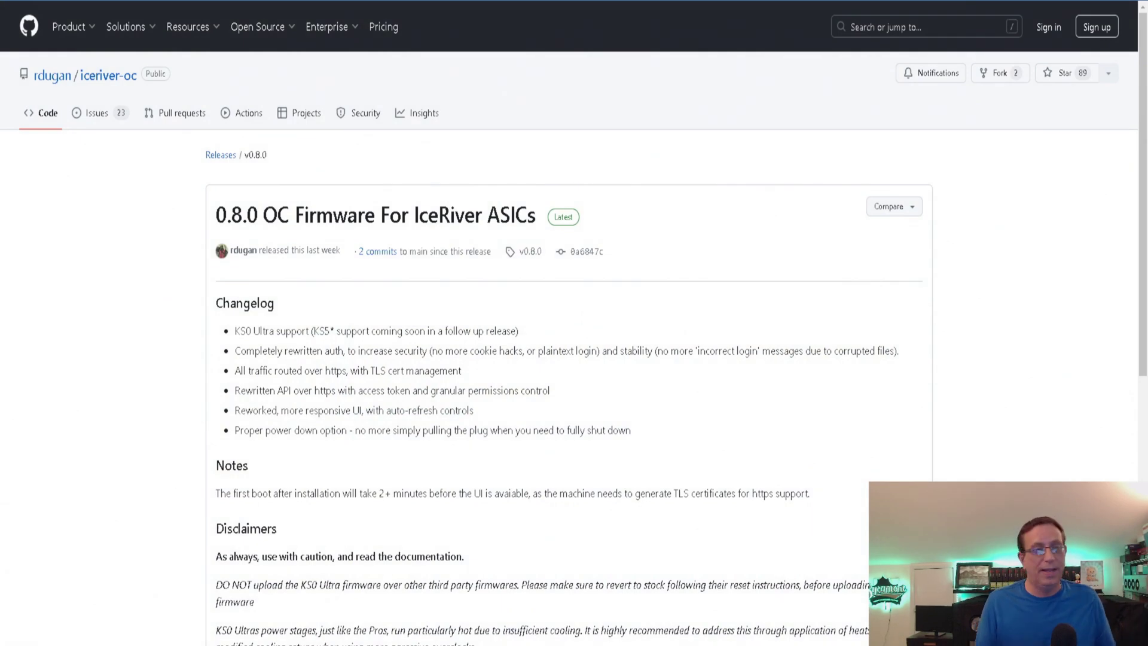
scroll(440, 466, "down", 1)
scroll(439, 466, "down", 5)
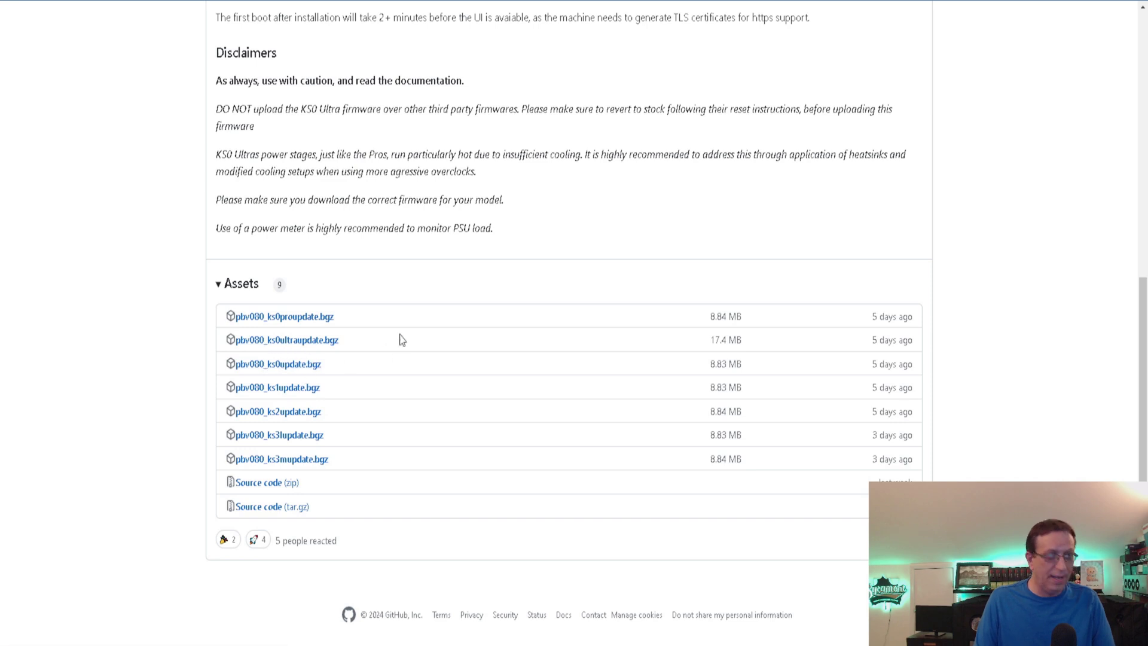
scroll(515, 410, "up", 7)
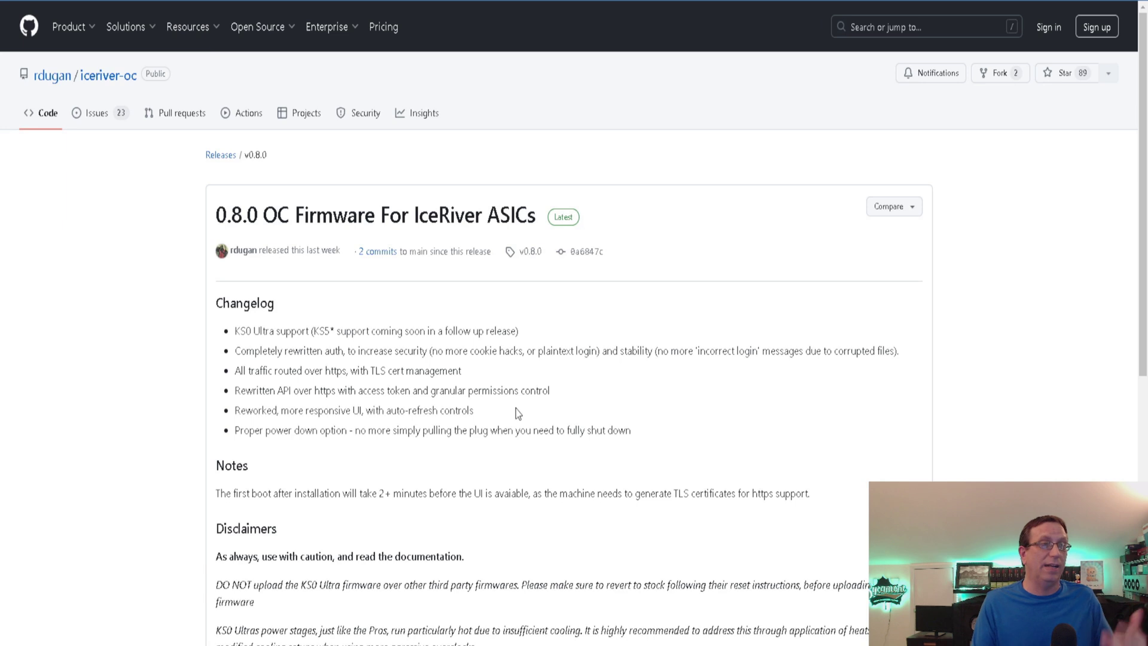
- Open the 'LIVE - Is my KS0 Ultra BRICKED!?' livestream video
left_click(257, 1)
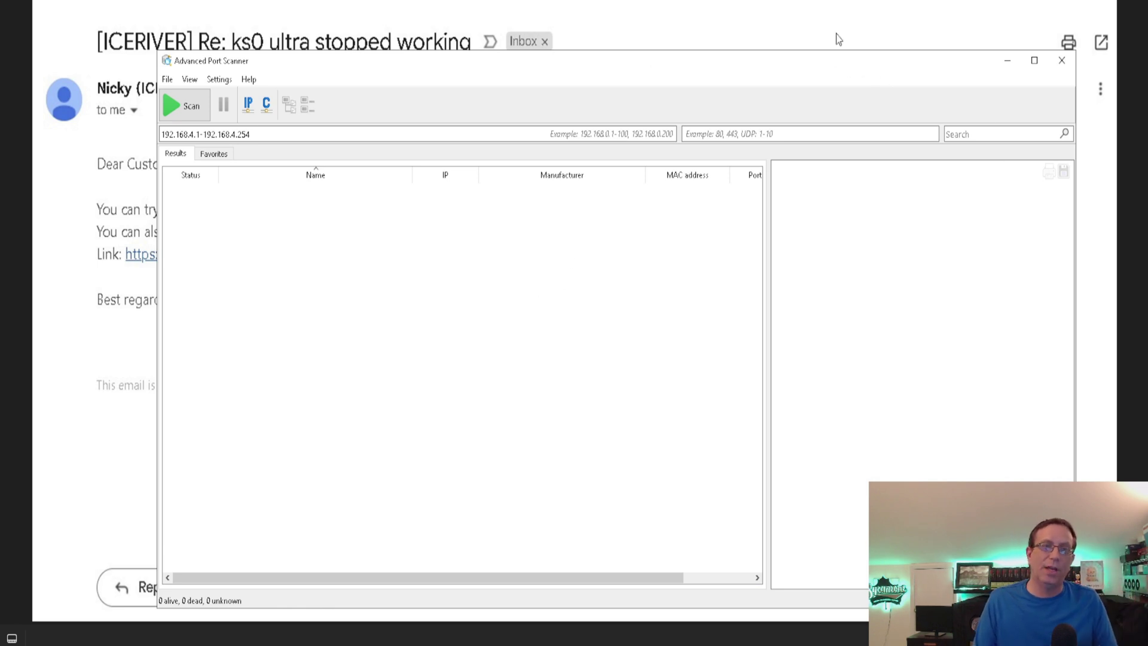
- Close the Advanced Port Scanner window
left_click(1059, 60)
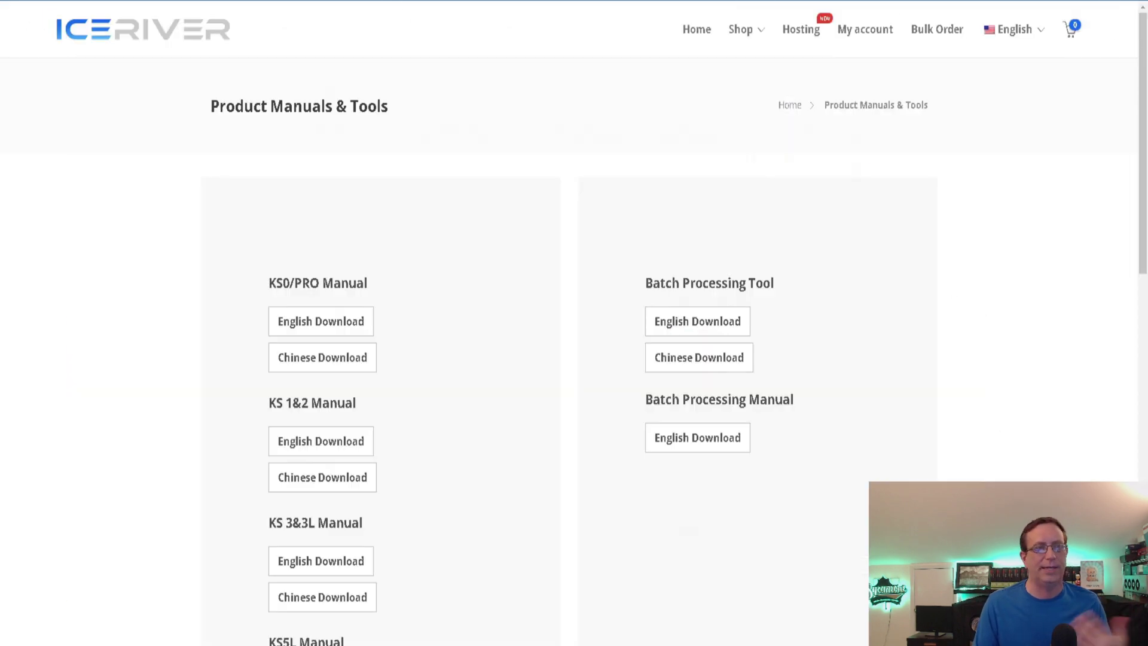
- Scroll the Product Manuals & Tools page to the Batch Processing Tool downloads
scroll(451, 206, "down", 2)
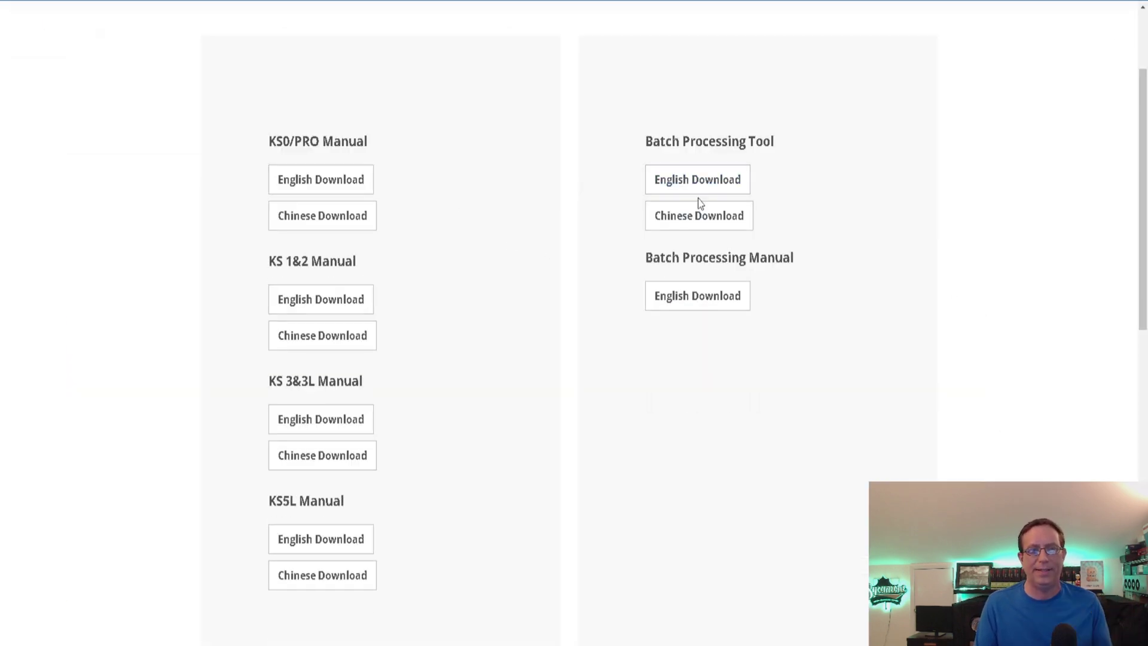
scroll(569, 239, "up", 2)
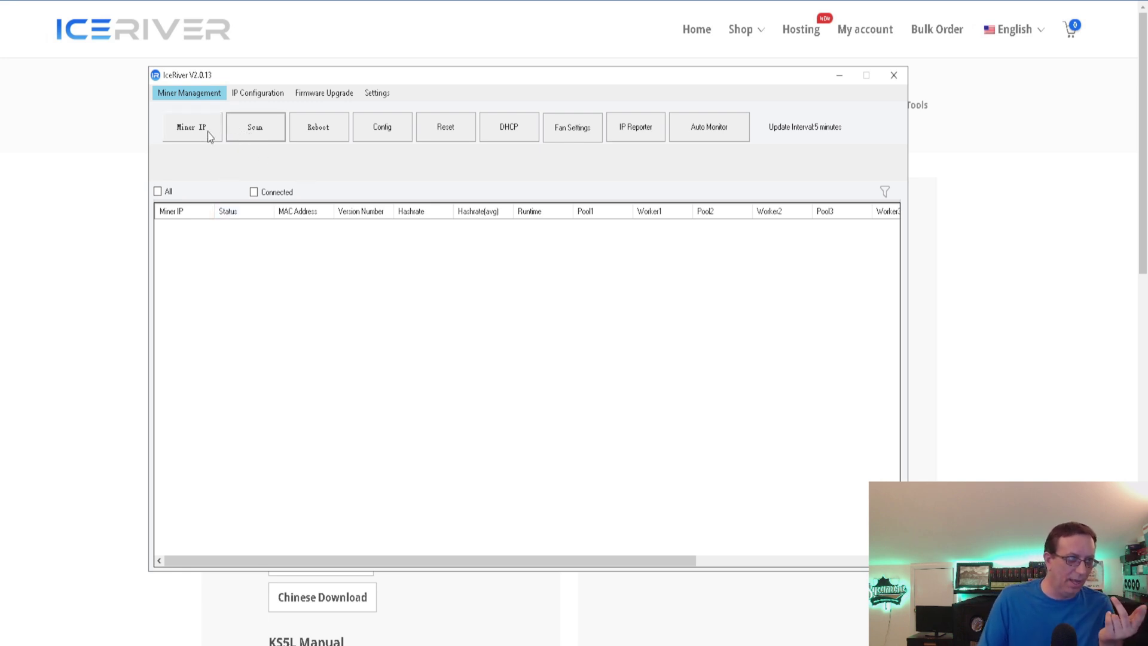
- Scan for IceRiver miners and dismiss the Tips summary, finding 192.168.4.184 and 192.168.4.185
left_click(239, 134)
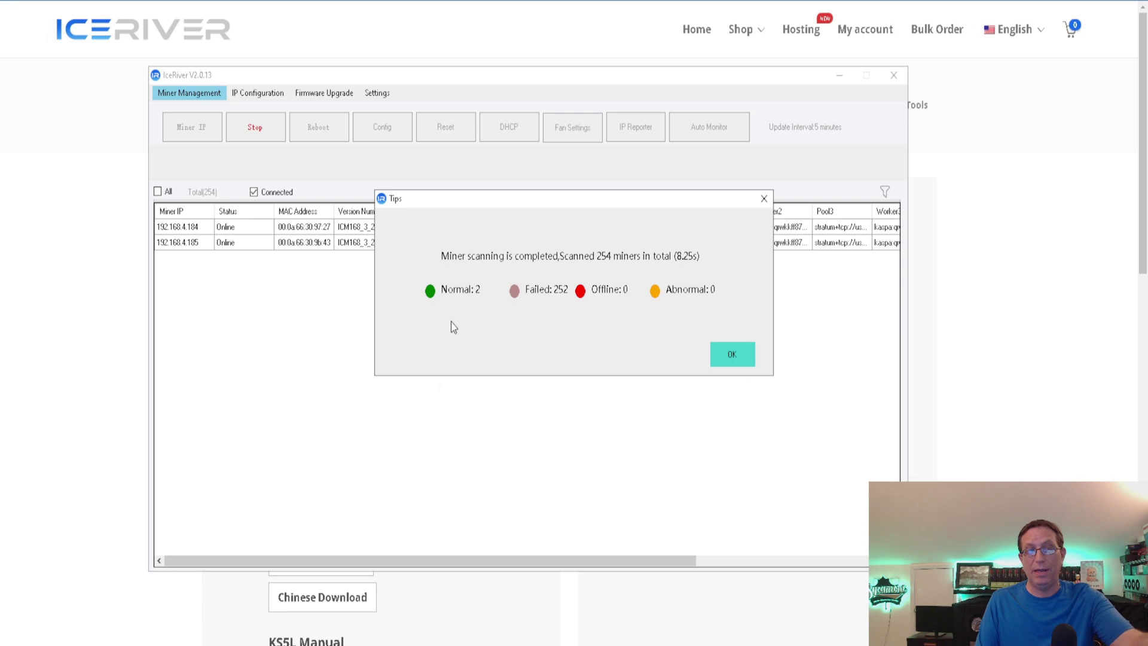
left_click(716, 356)
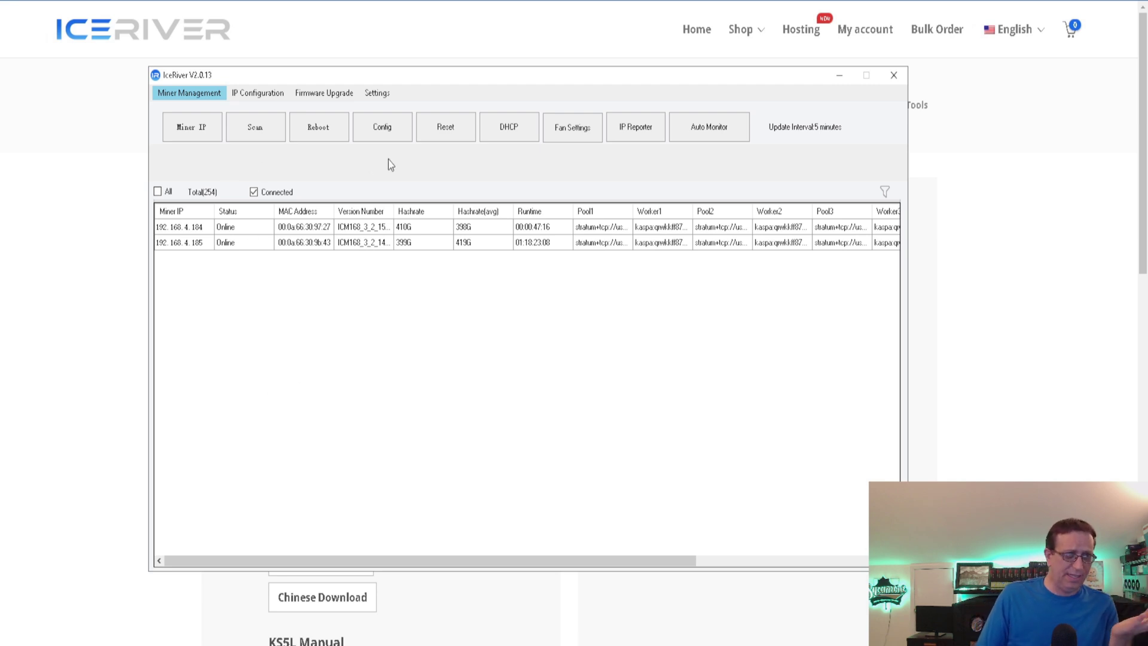
- Show the Config panel with all three pools at stratum+tcp://us1.kaspa-pool.org:4444 and select Pool 1
left_click(369, 132)
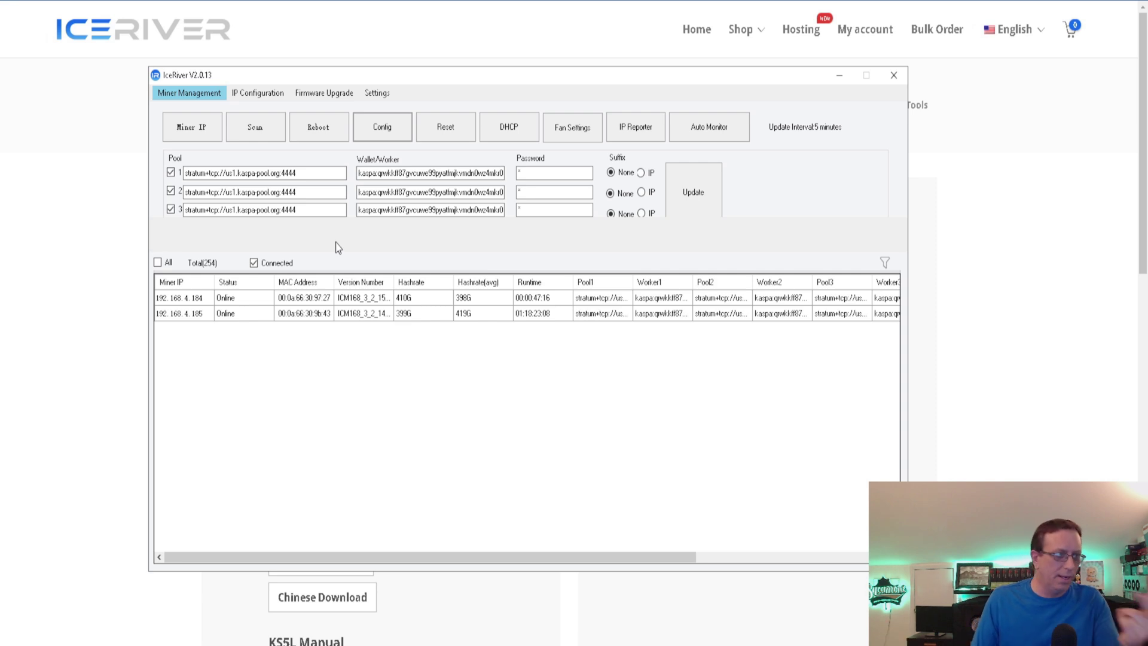
left_click(232, 174)
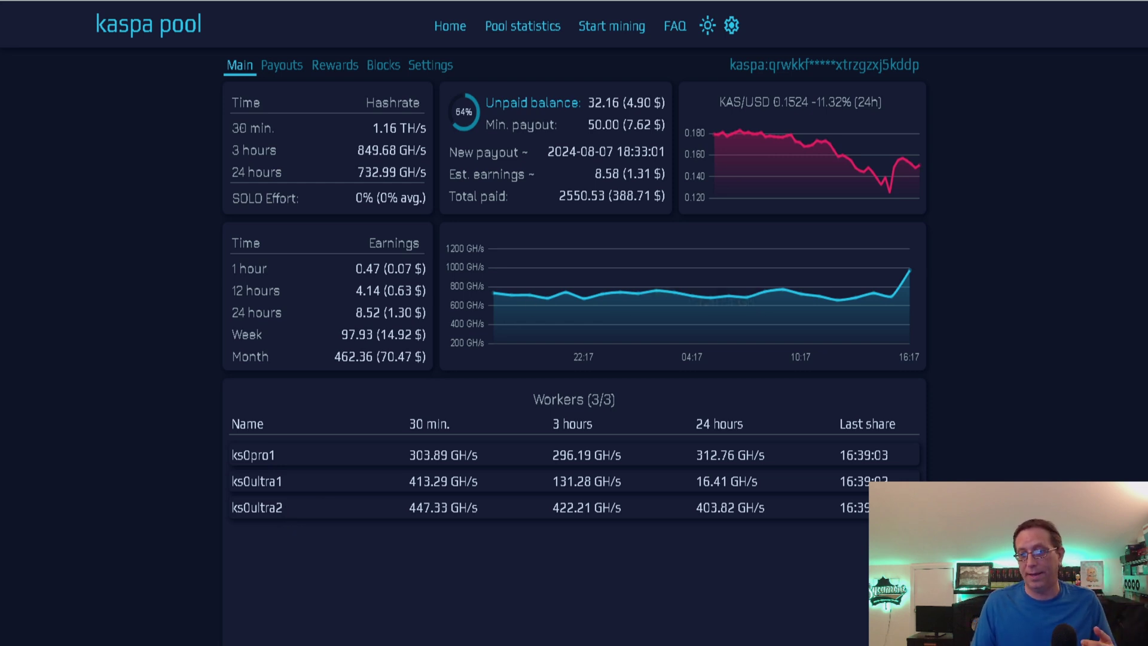
key("alt+Tab")
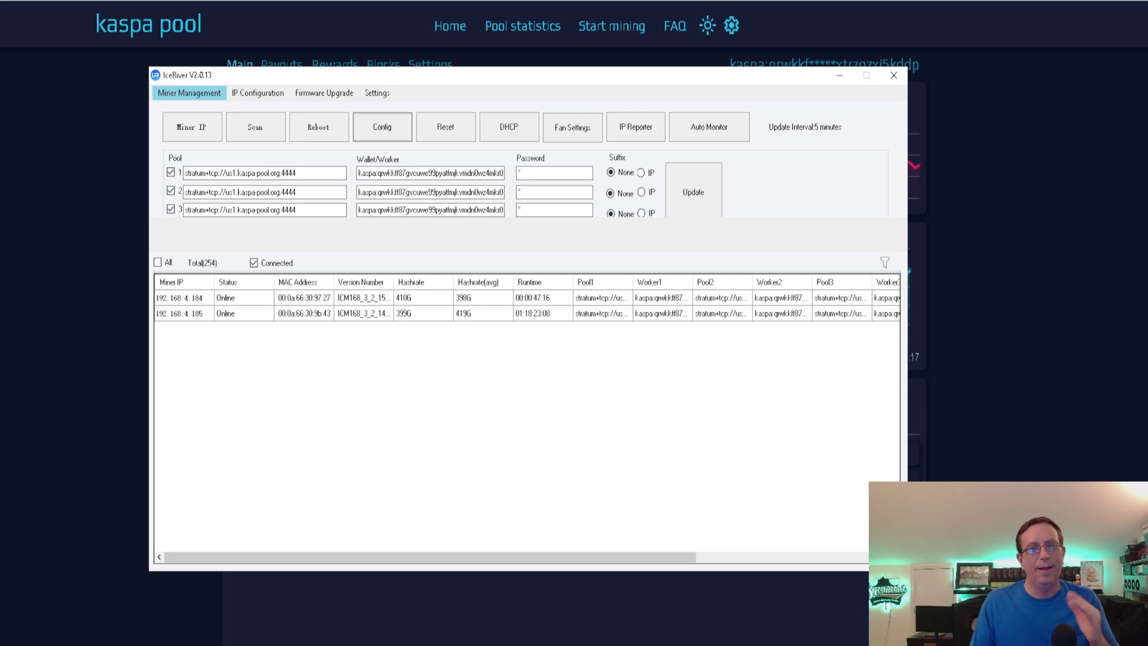
- Check workers ks0pro1, ks0ultra1 and ks0ultra2 on the Kaspa pool dashboard, then return to IceRiver
key("alt+Tab")
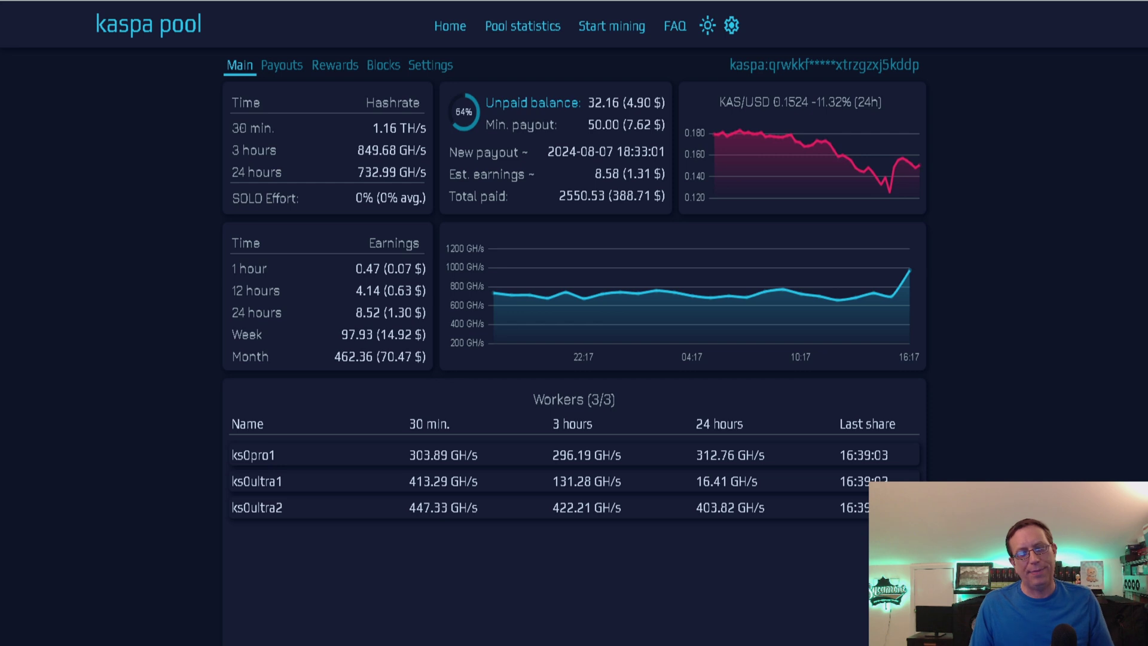
key("alt+Tab")
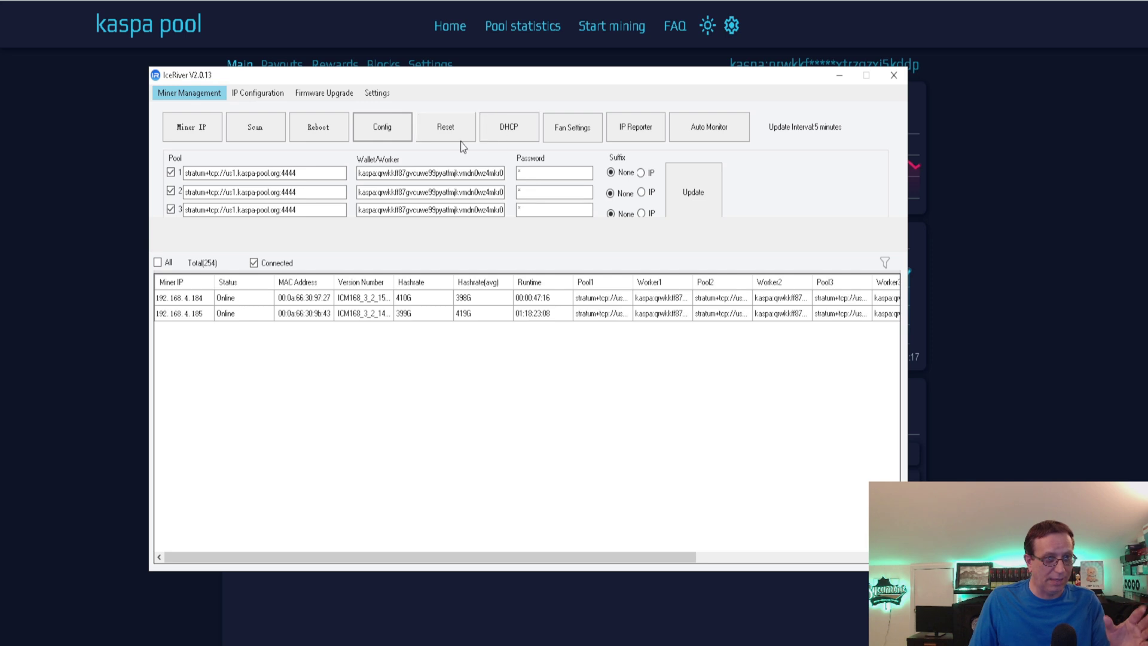
left_click(572, 129)
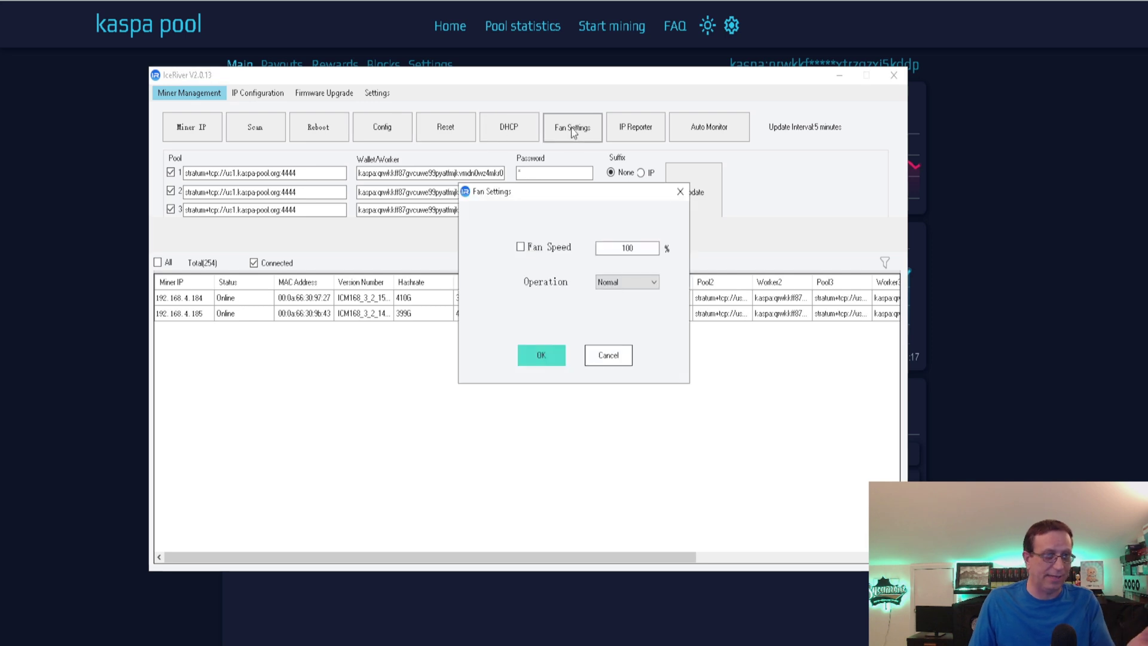
left_click(608, 355)
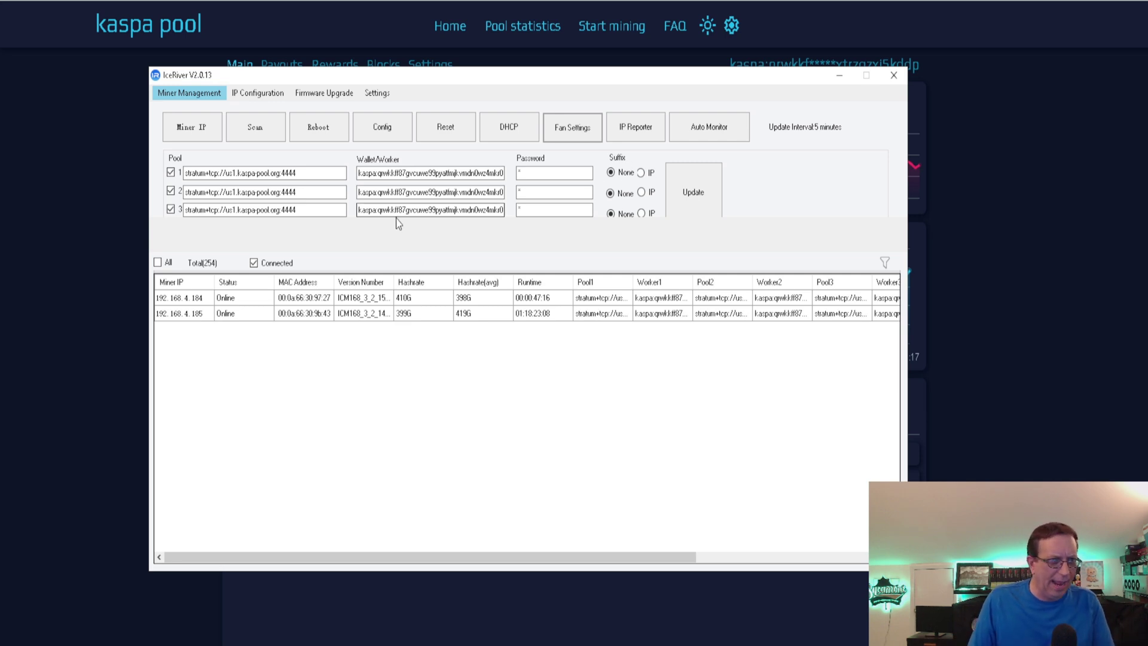
left_click(315, 97)
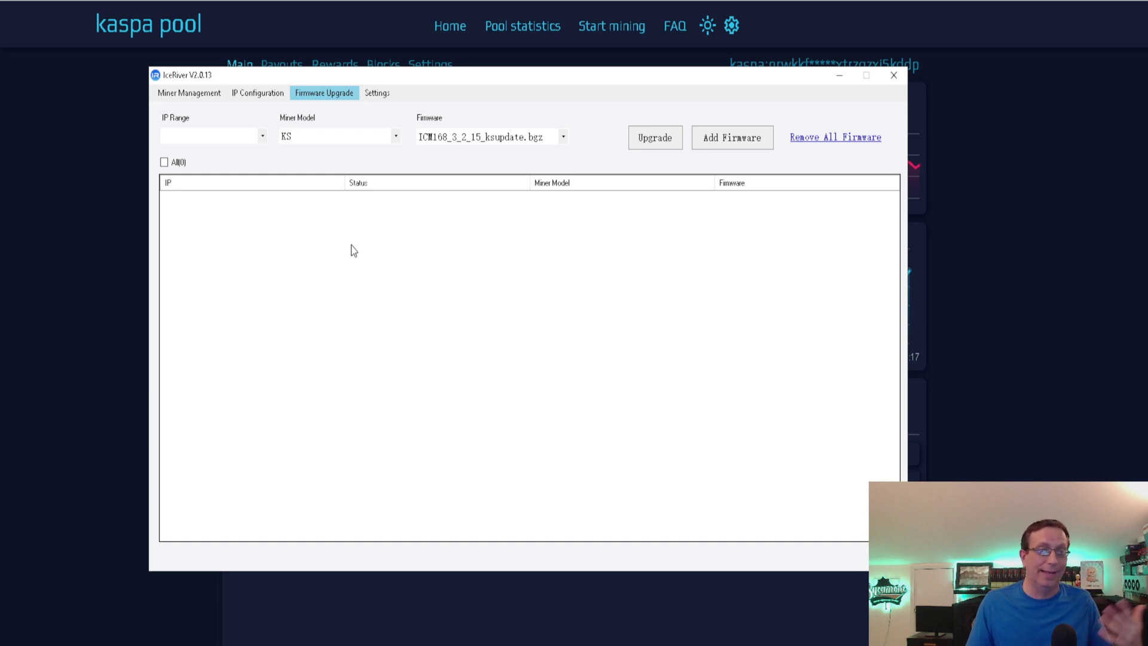
- Choose the 192.168.4.1 - 254 IP range, find the two Online ks0ultra miners, and begin adding firmware
left_click(261, 138)
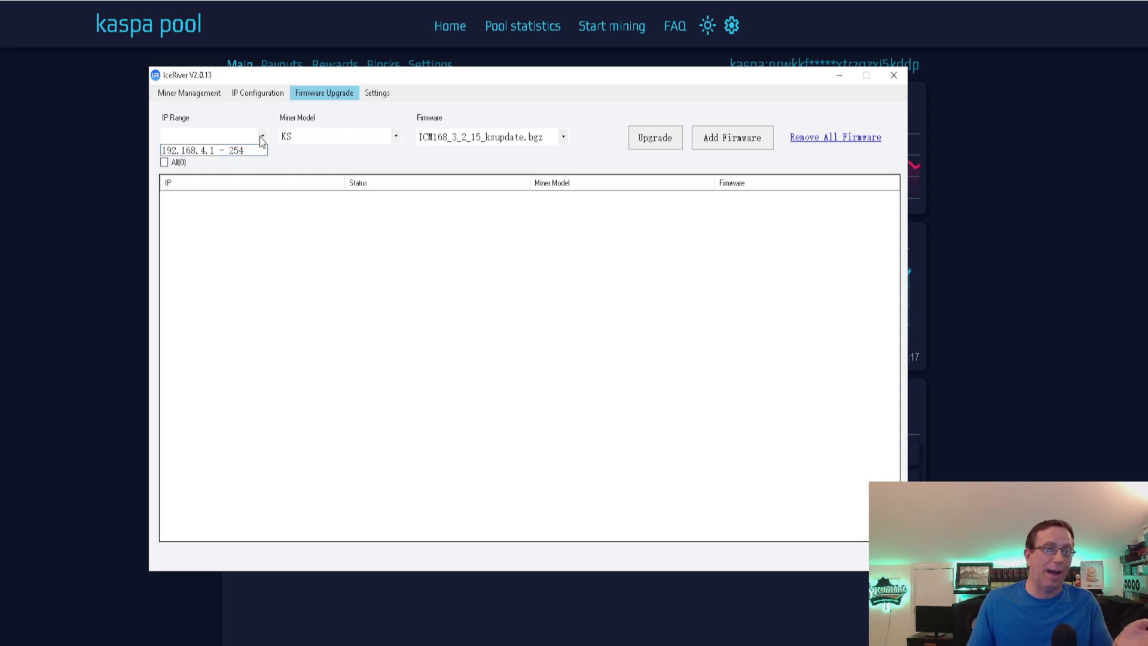
left_click(259, 150)
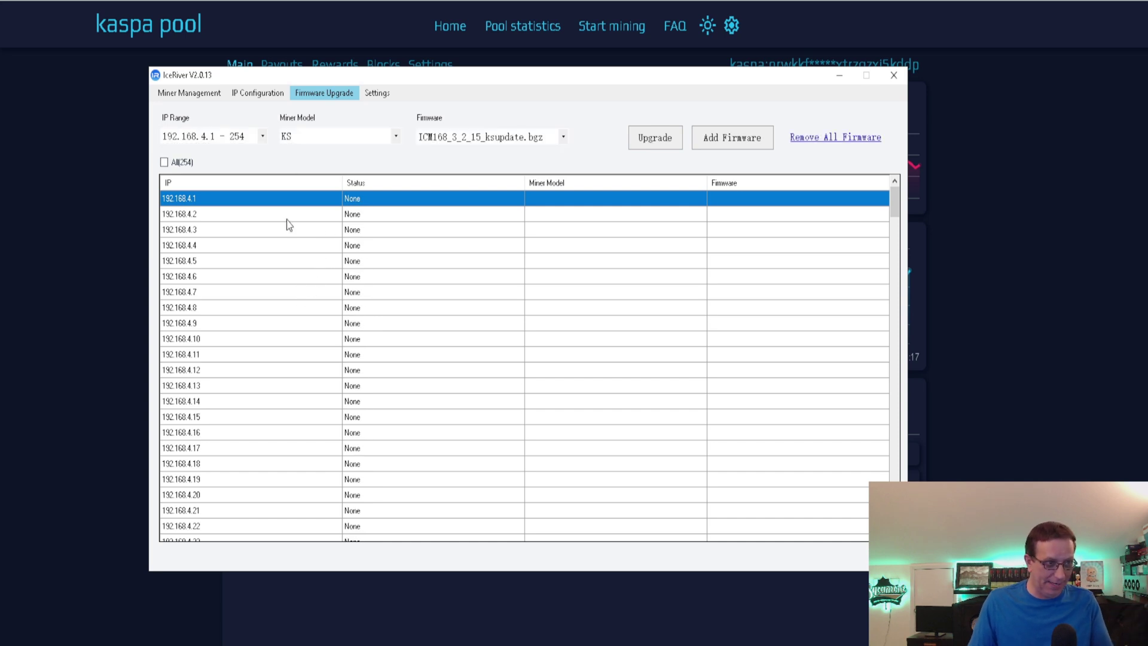
scroll(450, 310, "down", 6)
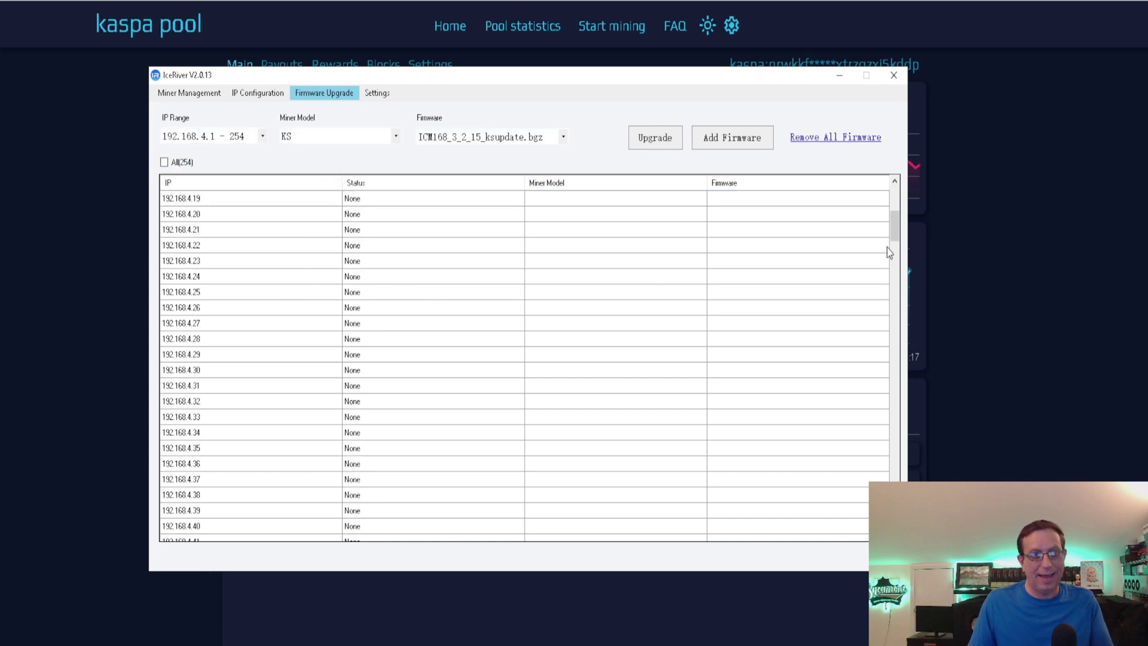
left_click_drag(893, 234, 892, 449)
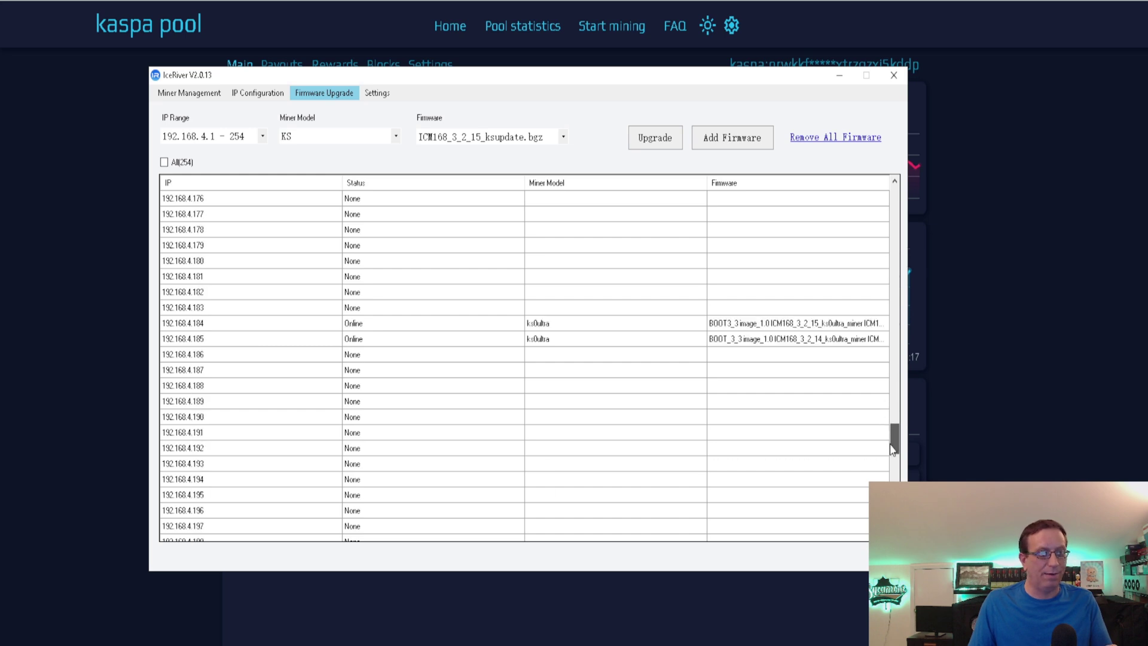
scroll(704, 410, "up", 1)
scroll(681, 392, "down", 3)
scroll(658, 357, "up", 1)
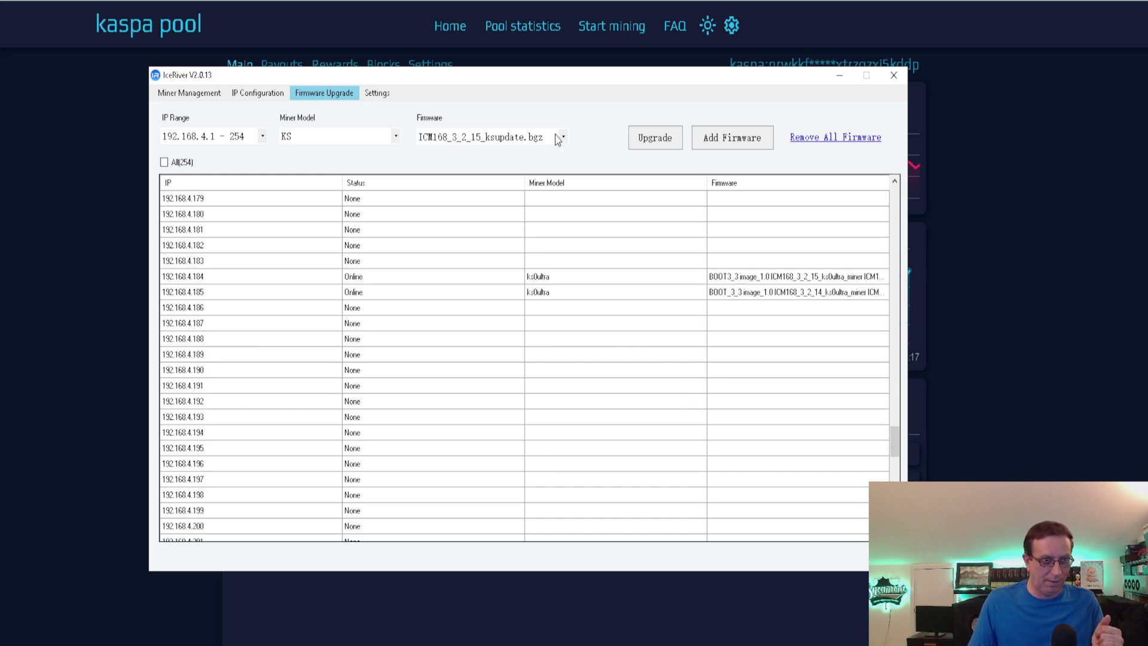
left_click(740, 147)
- Keep the new firmware's miner model as KS and browse the disk for the firmware file
left_click(547, 223)
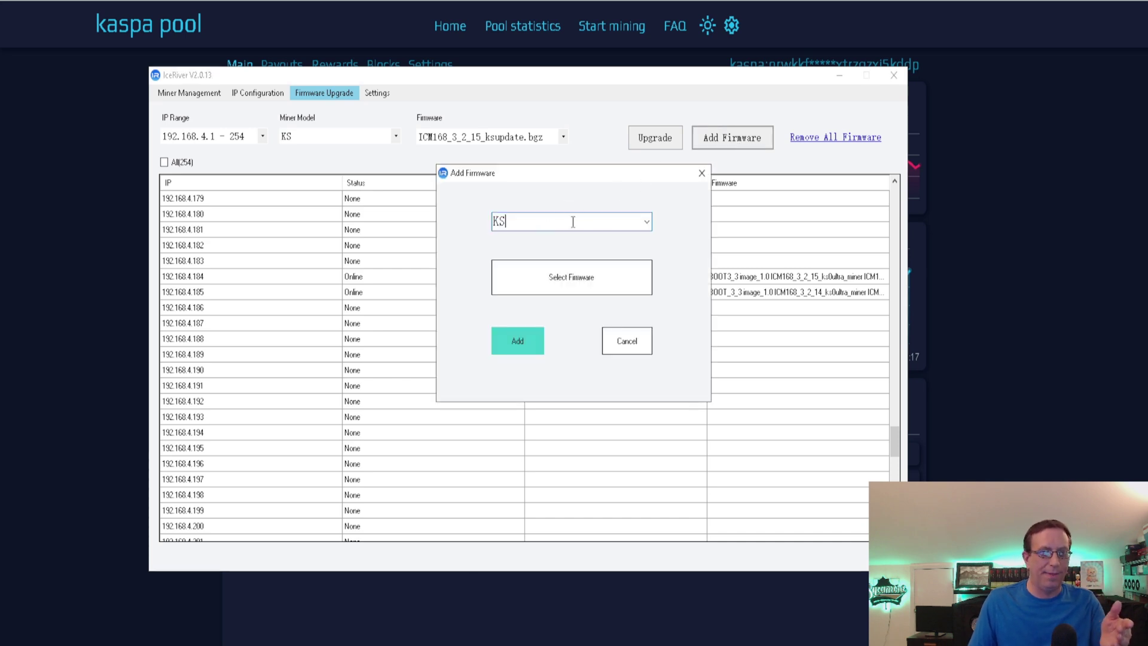
left_click(647, 226)
left_click(647, 227)
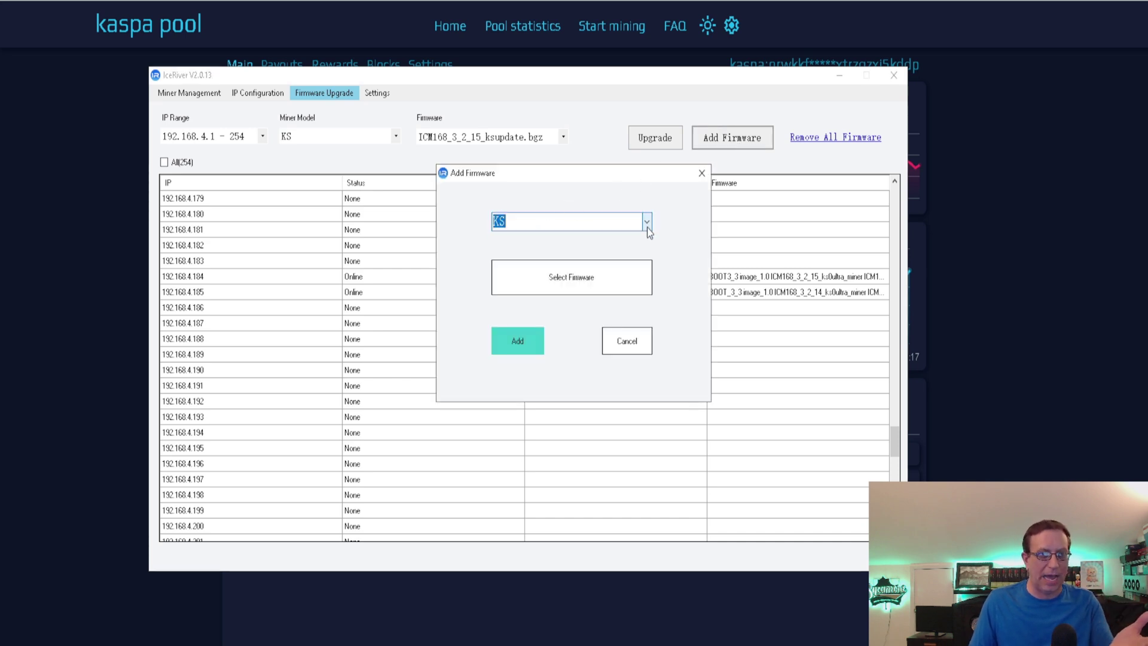
left_click(577, 292)
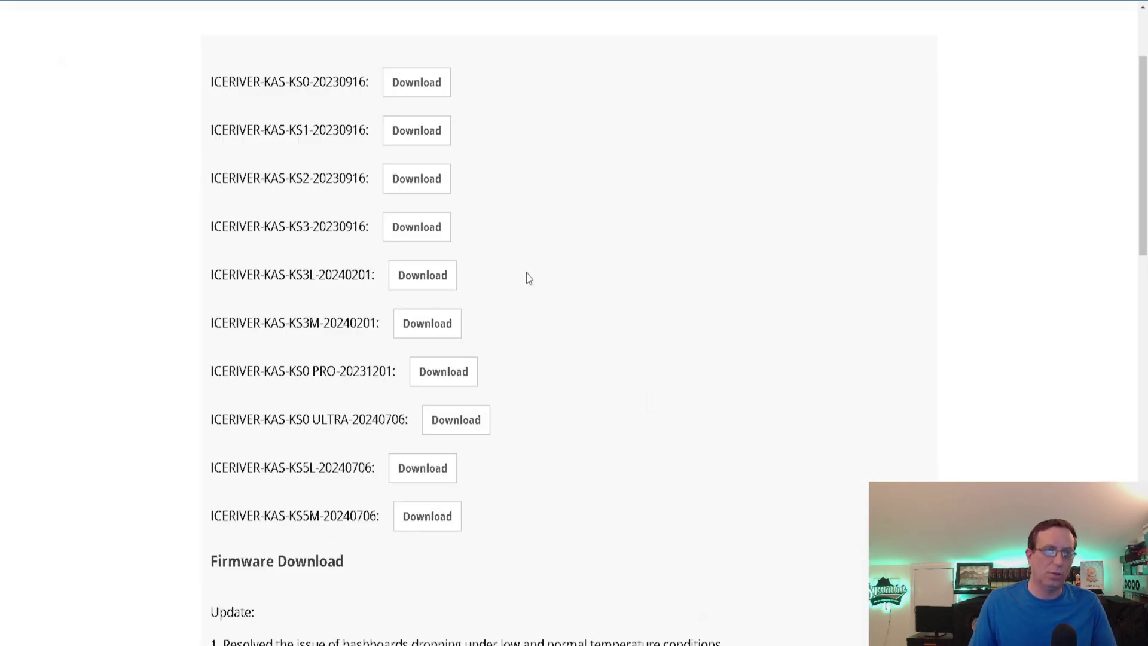
- Review the ICERIVER-KAS-KS0 ULTRA-20240706 entry and its Update and Notice sections on the Firmware Download page
scroll(526, 273, "up", 2)
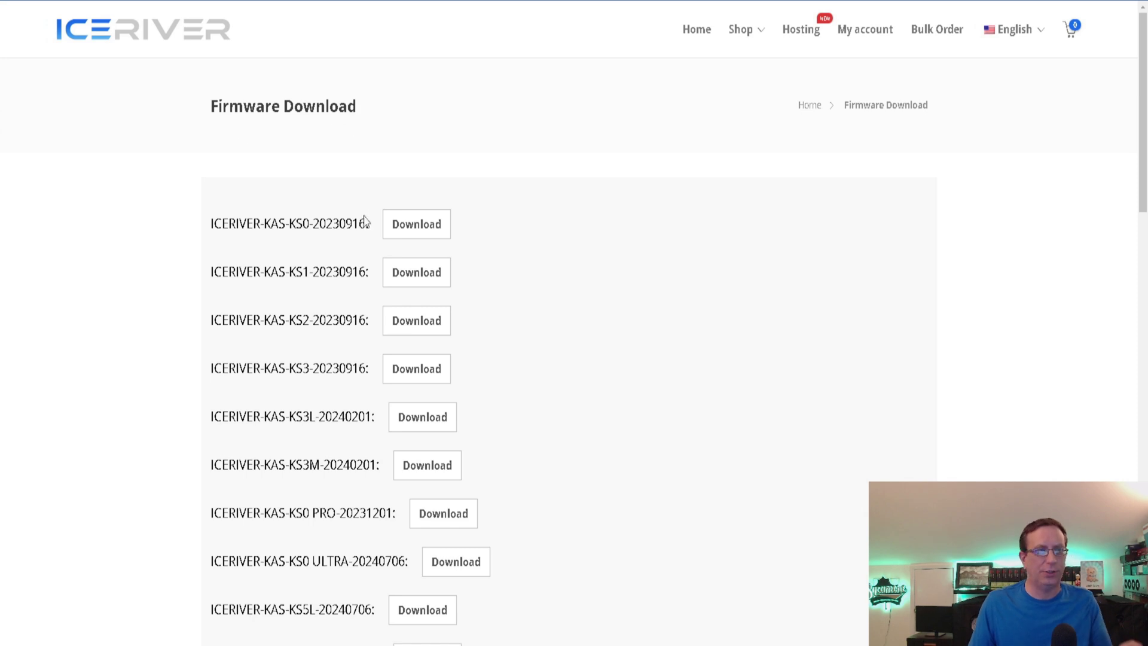
scroll(367, 203, "down", 1)
scroll(352, 173, "down", 2)
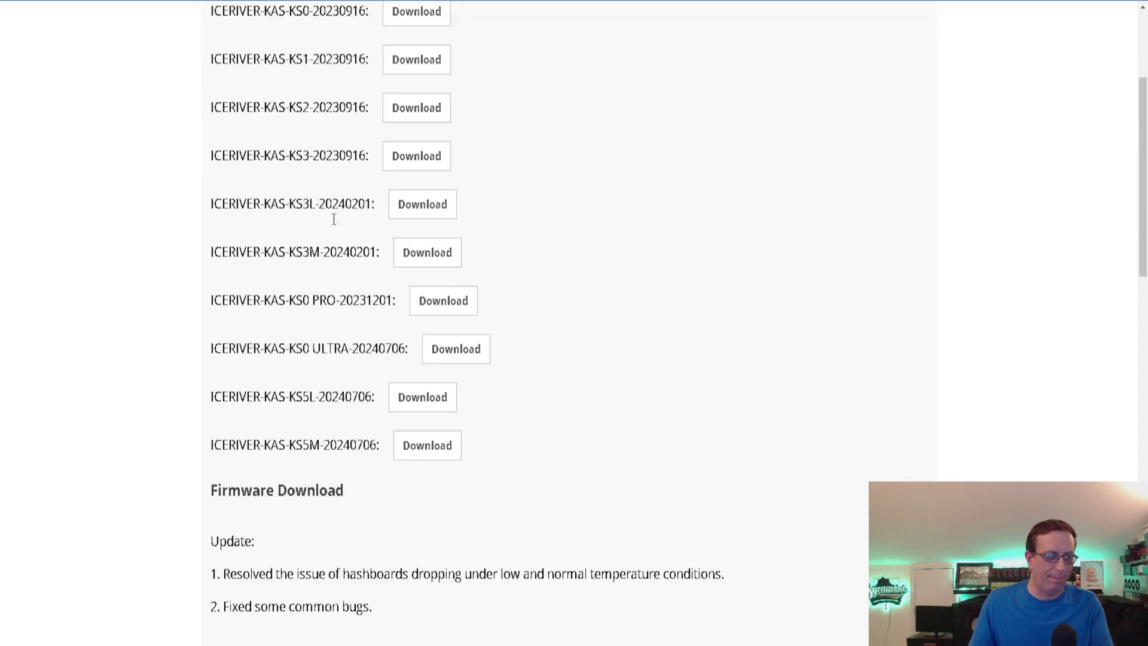
left_click_drag(265, 347, 409, 350)
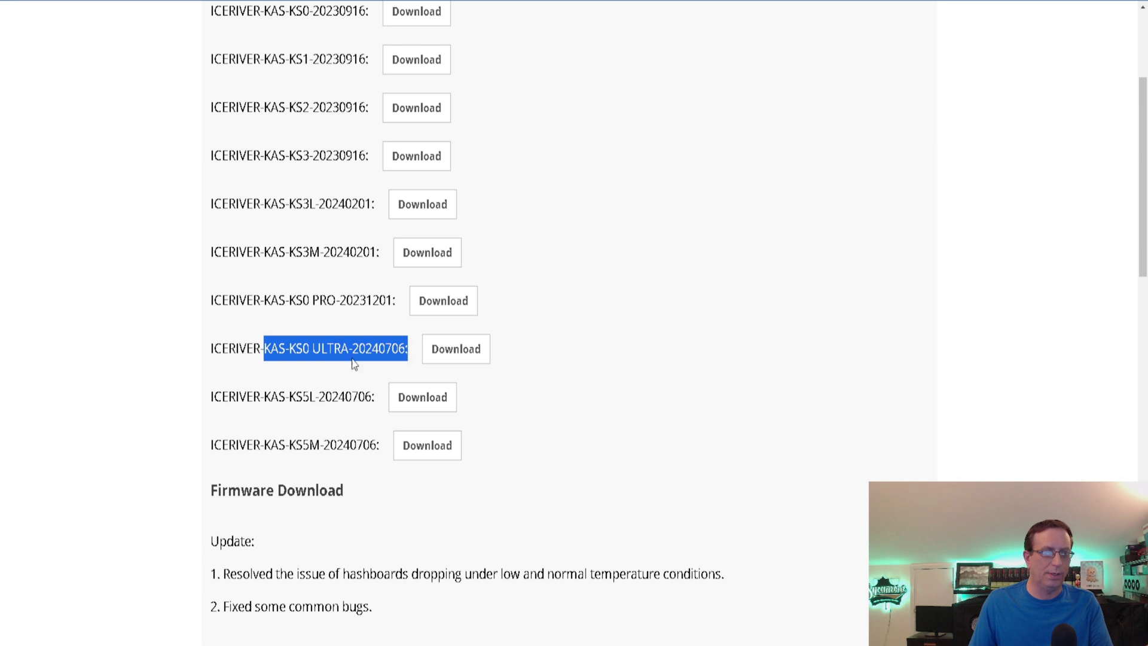
left_click(583, 317)
scroll(586, 293, "down", 7)
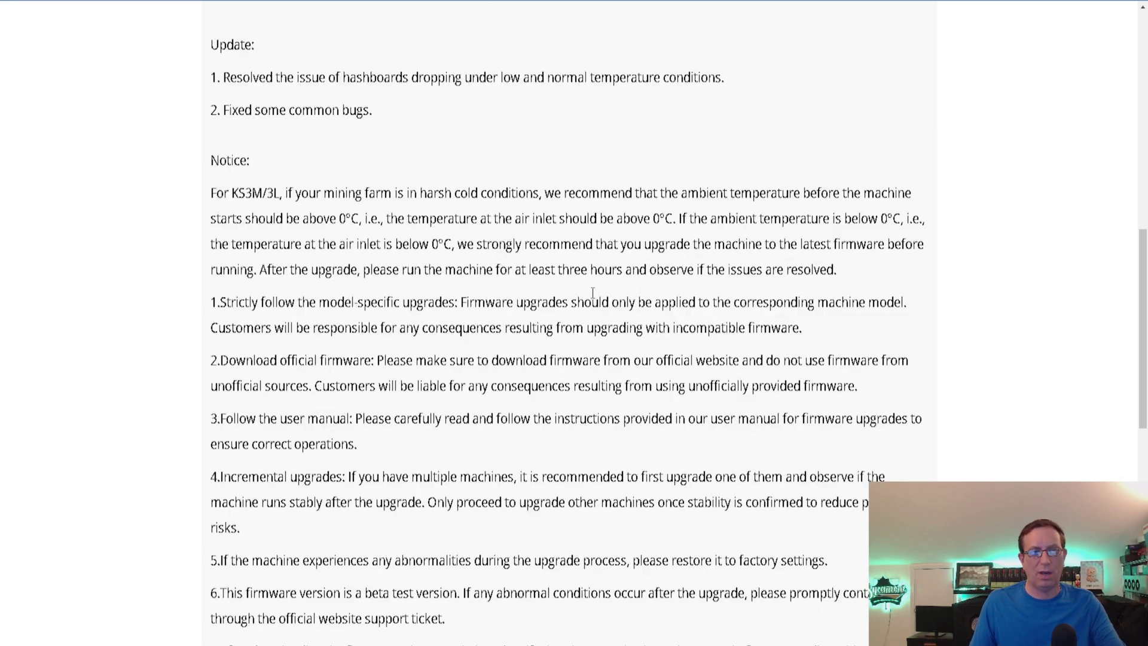
scroll(592, 293, "down", 4)
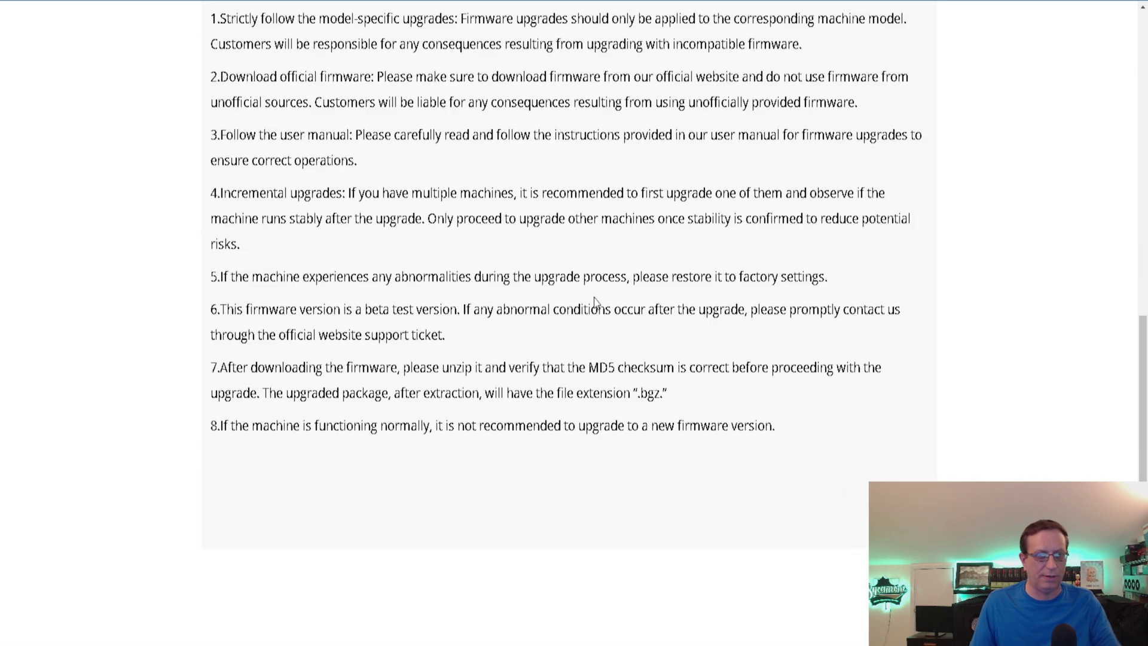
scroll(596, 302, "up", 2)
scroll(597, 302, "up", 2)
scroll(598, 302, "down", 2)
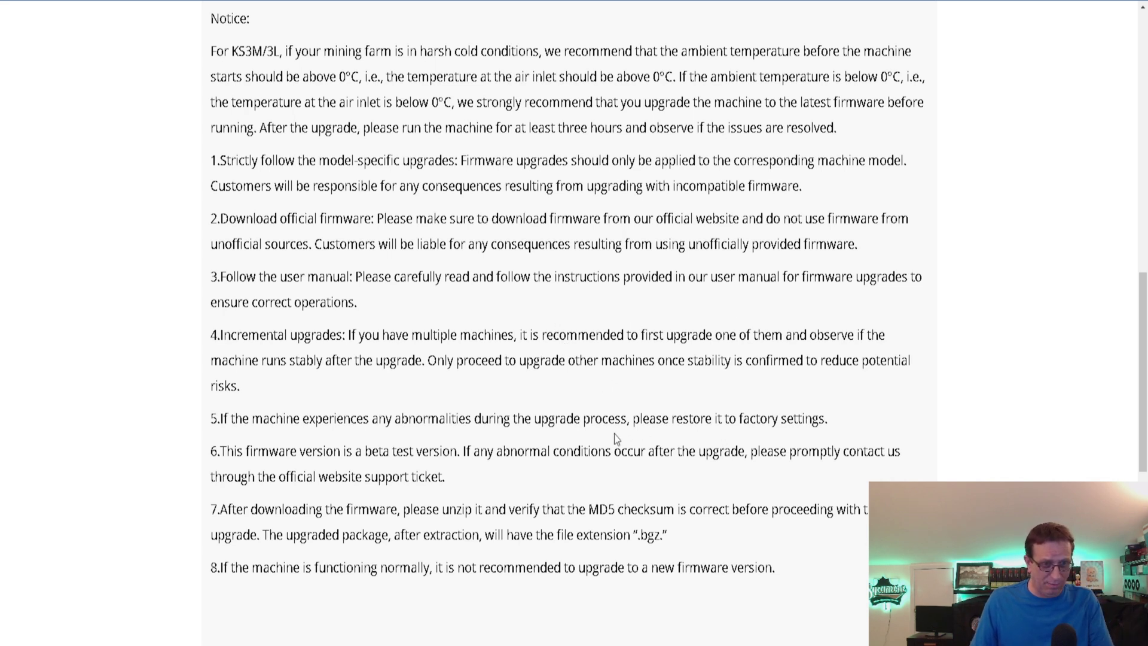
scroll(614, 432, "up", 8)
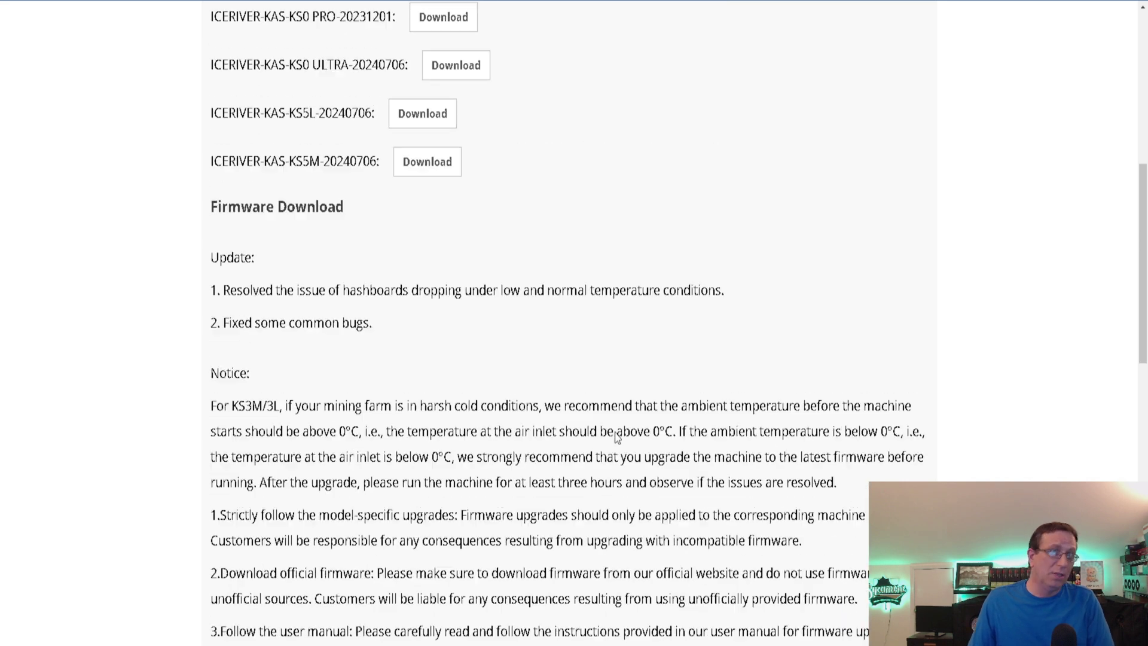
scroll(626, 404, "up", 5)
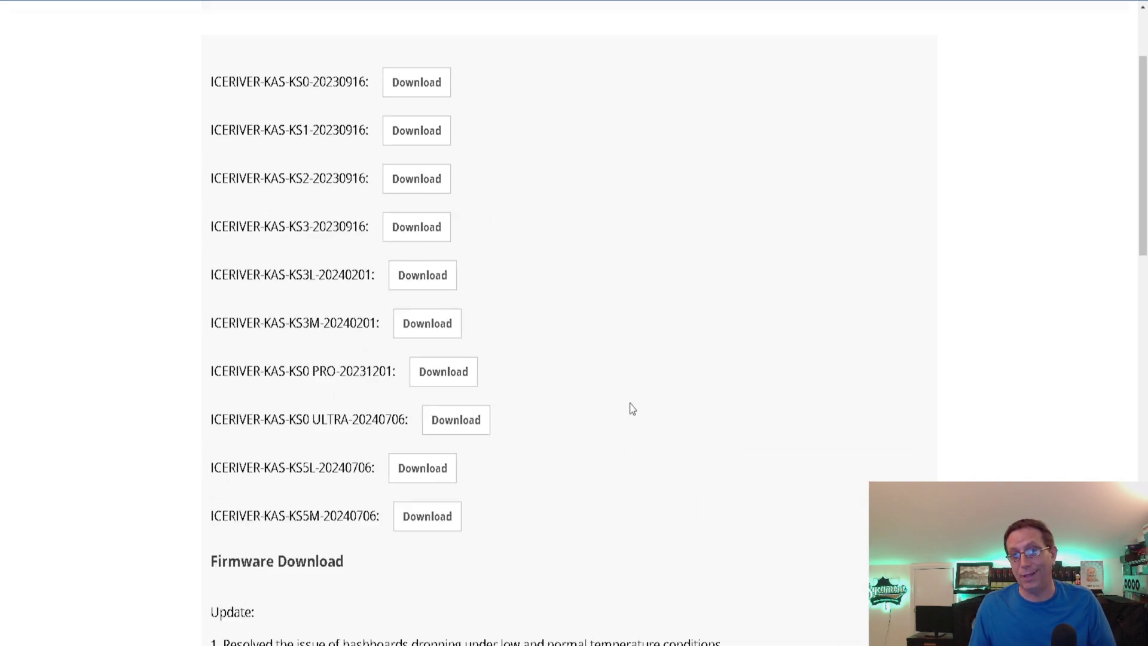
scroll(631, 406, "down", 1)
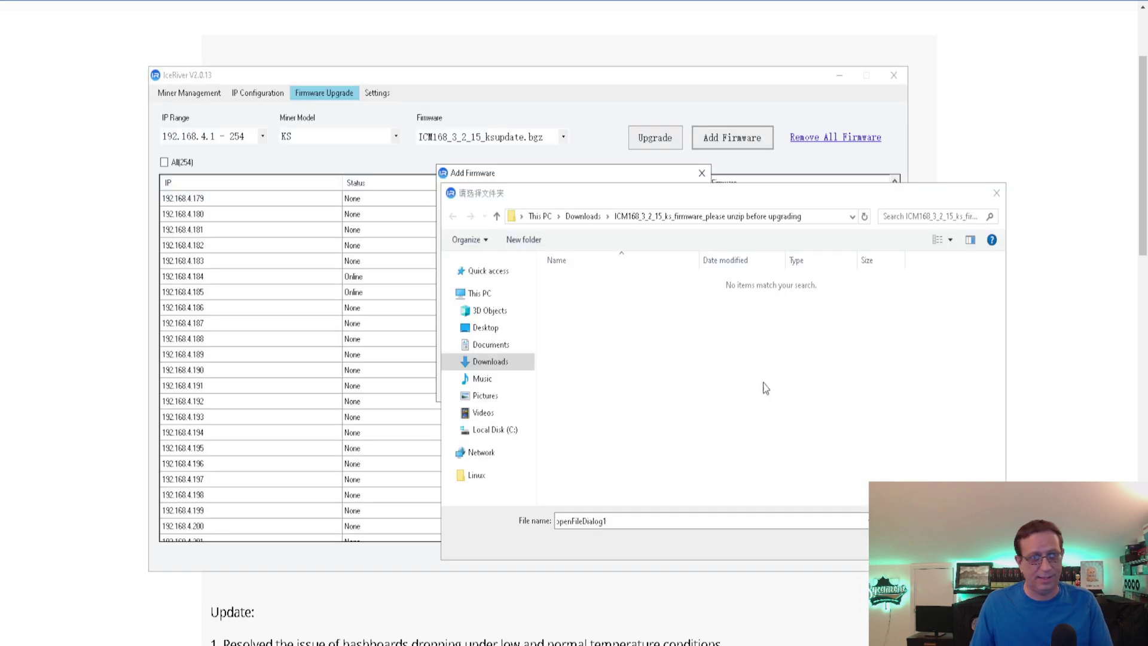
- Filter the file picker to .bgz, pick ICM168_3_2_15_ksupdate.bgz, then cancel both firmware dialogs
left_click(797, 202)
left_click_drag(603, 116, 604, 116)
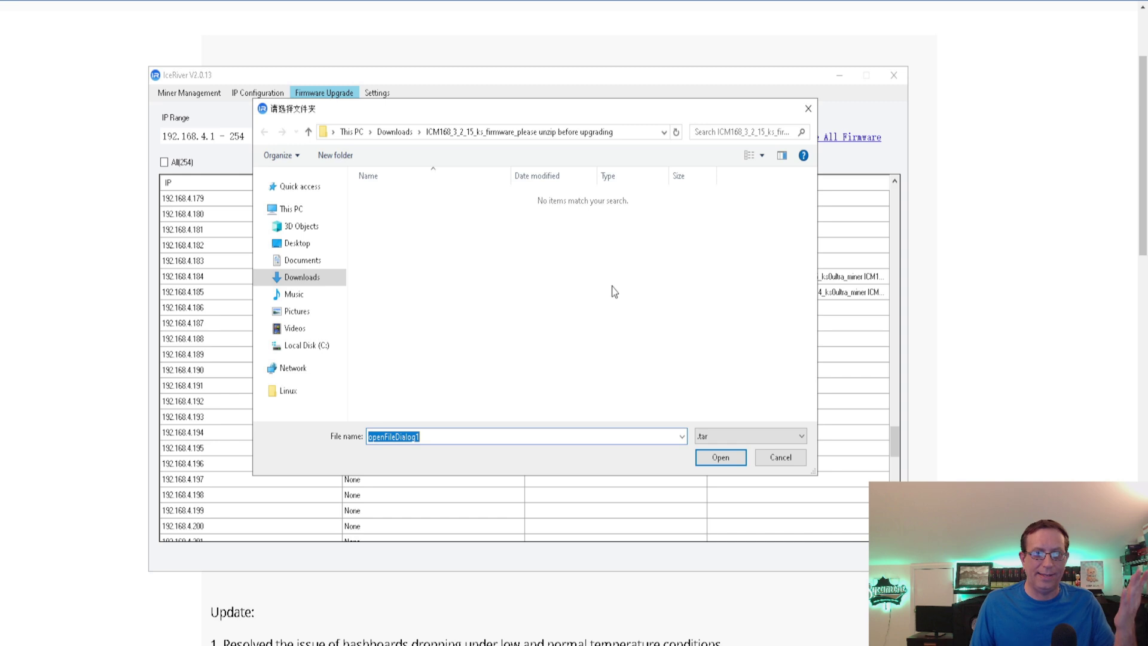
left_click(709, 437)
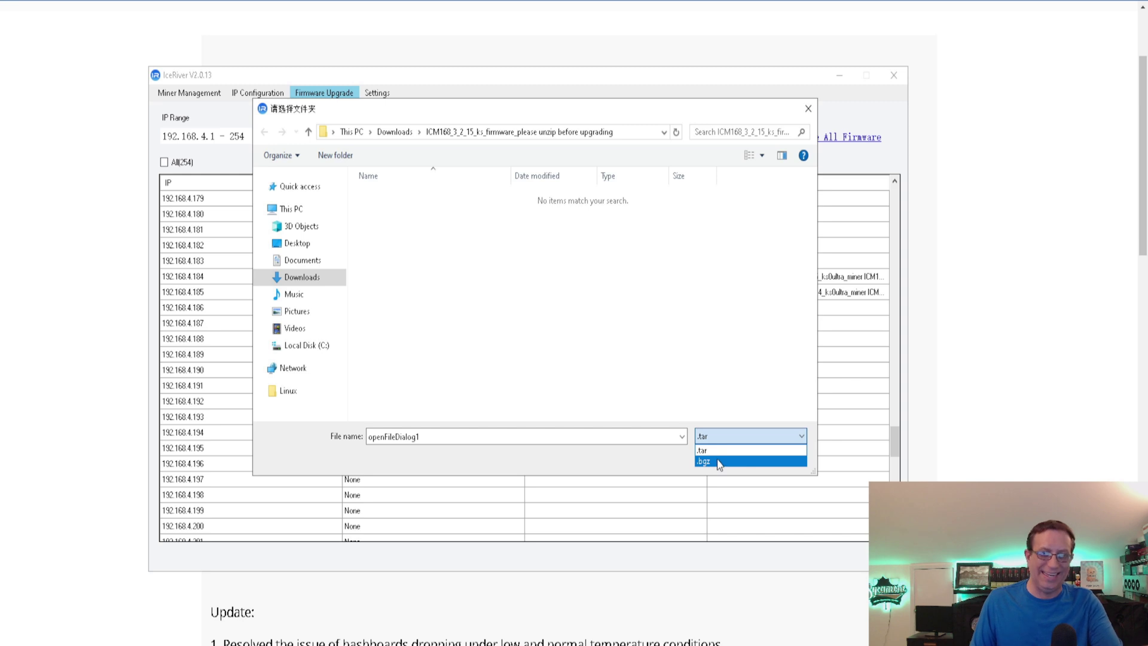
left_click(711, 461)
left_click(436, 199)
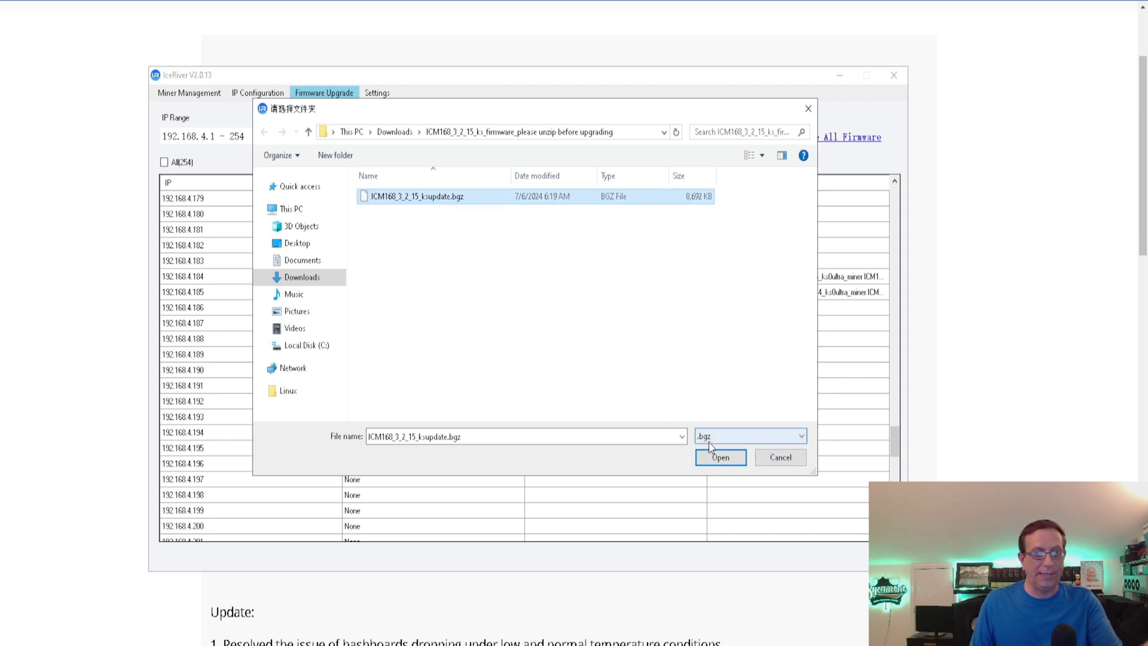
left_click(780, 457)
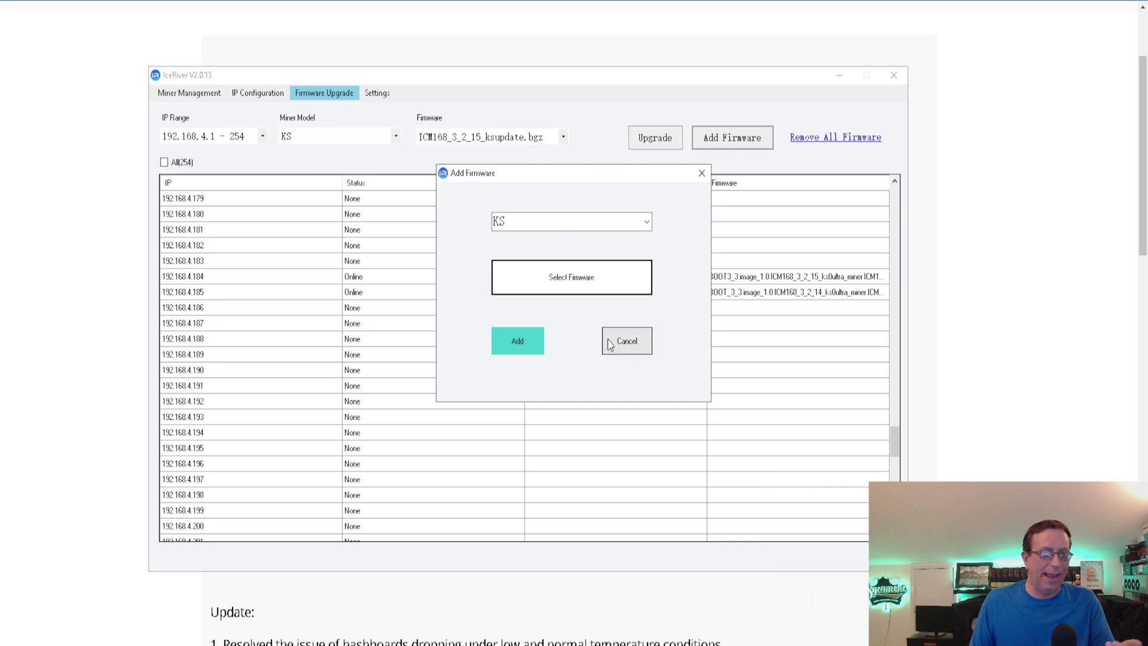
left_click(628, 341)
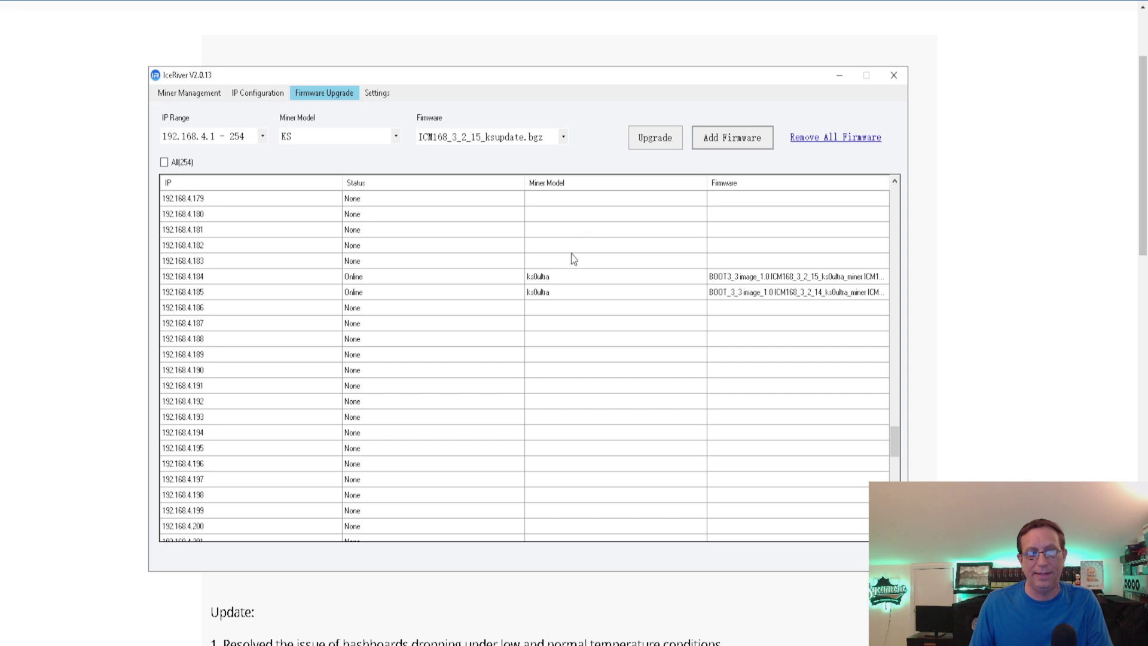
- Compare the firmware of miners 192.168.4.184 and 192.168.4.185, then view Miner Management
left_click(564, 281)
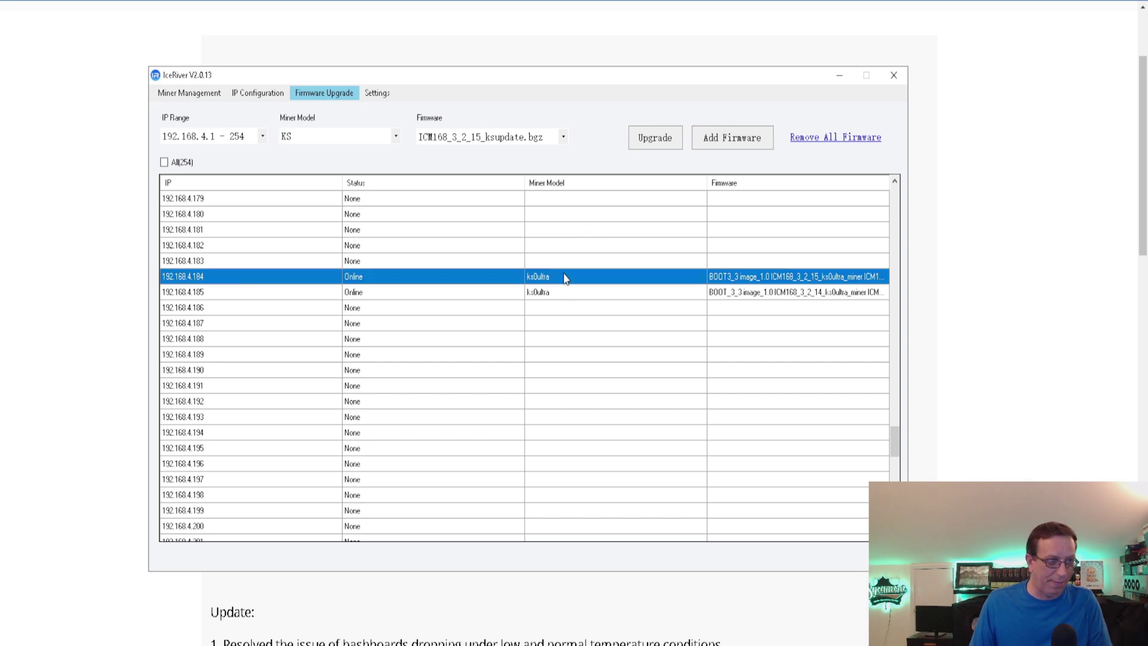
left_click(209, 294)
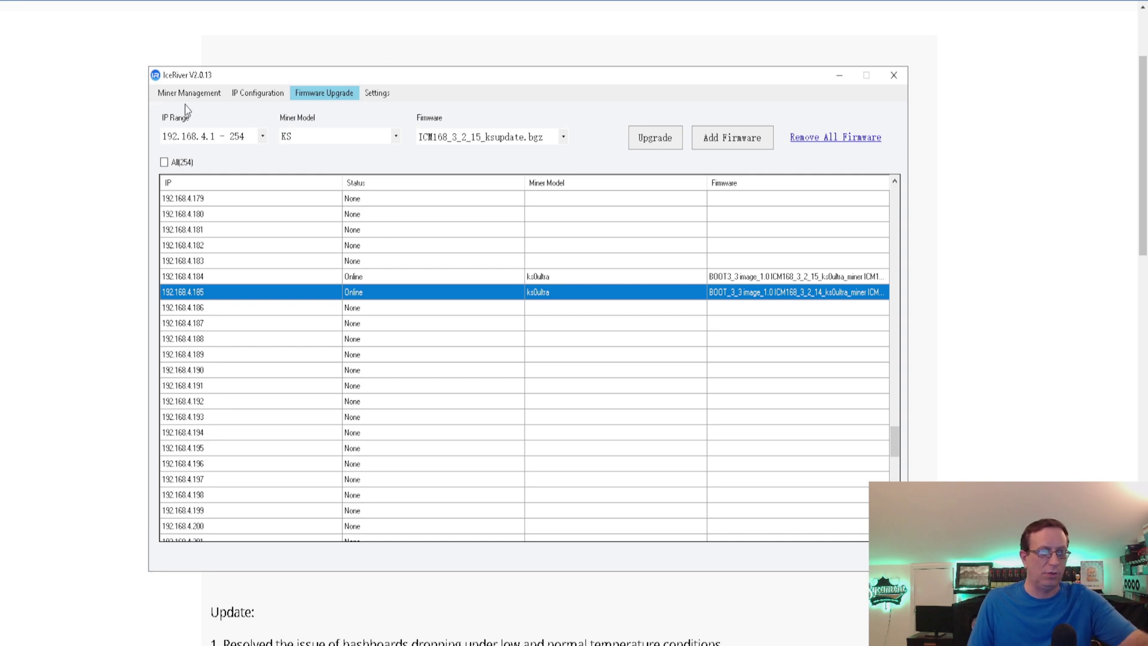
left_click(220, 92)
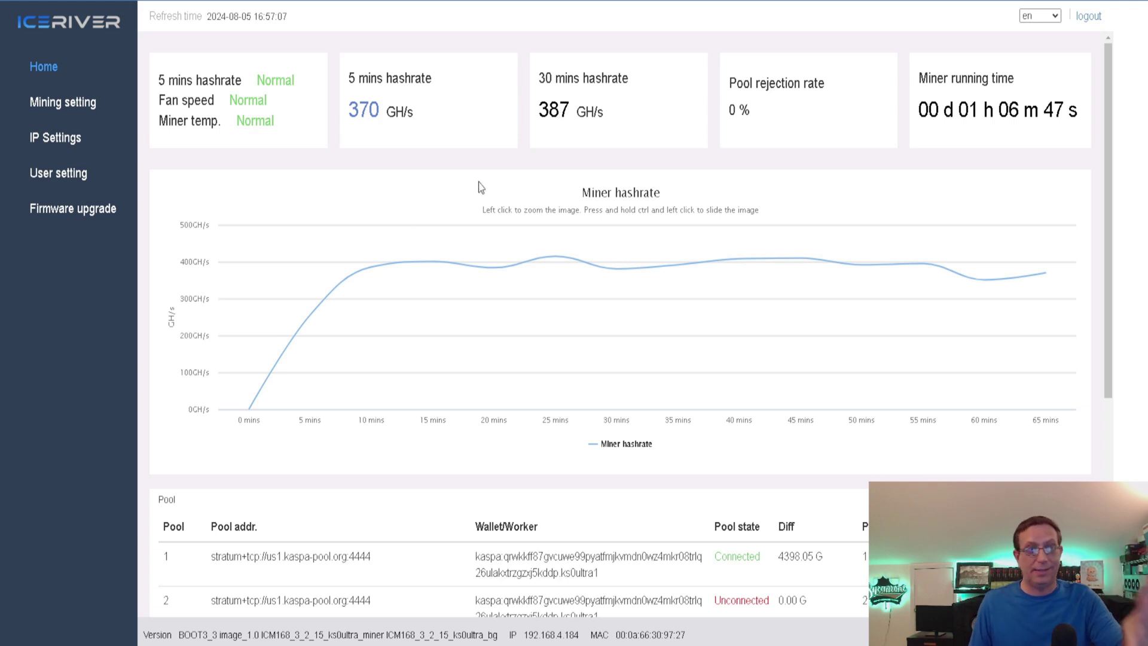
- Refresh the 192.168.4.184 miner's Home dashboard to update its running time and hashrates
left_click(69, 22)
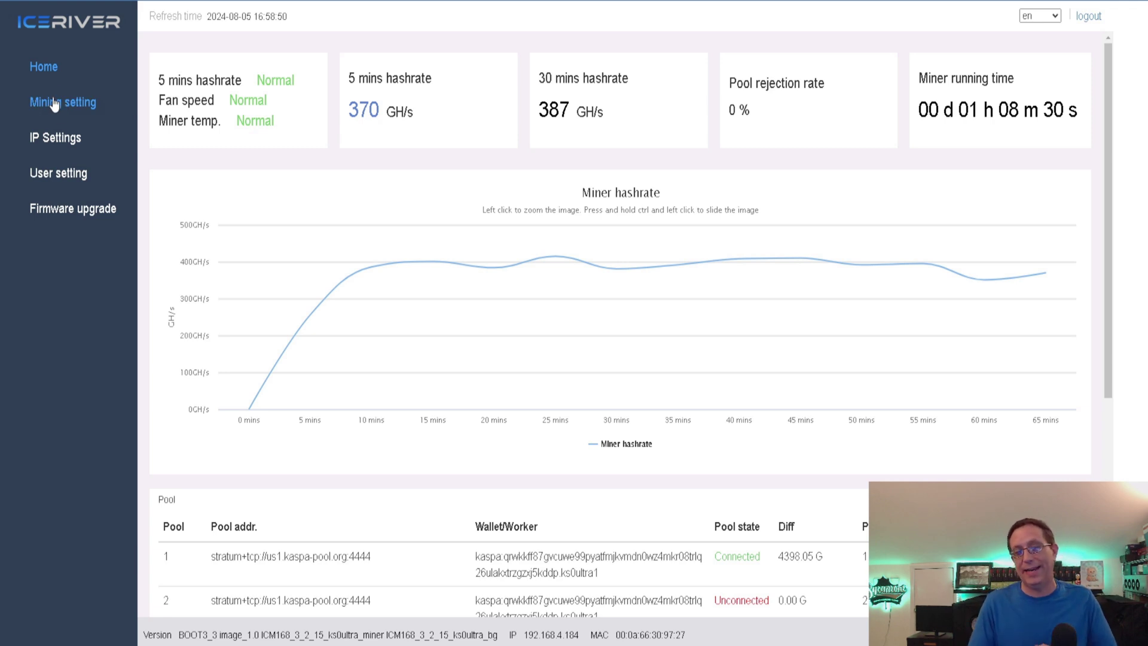
- Enable a fixed fan speed of 75 percent in the miner's Mining setting
left_click(90, 101)
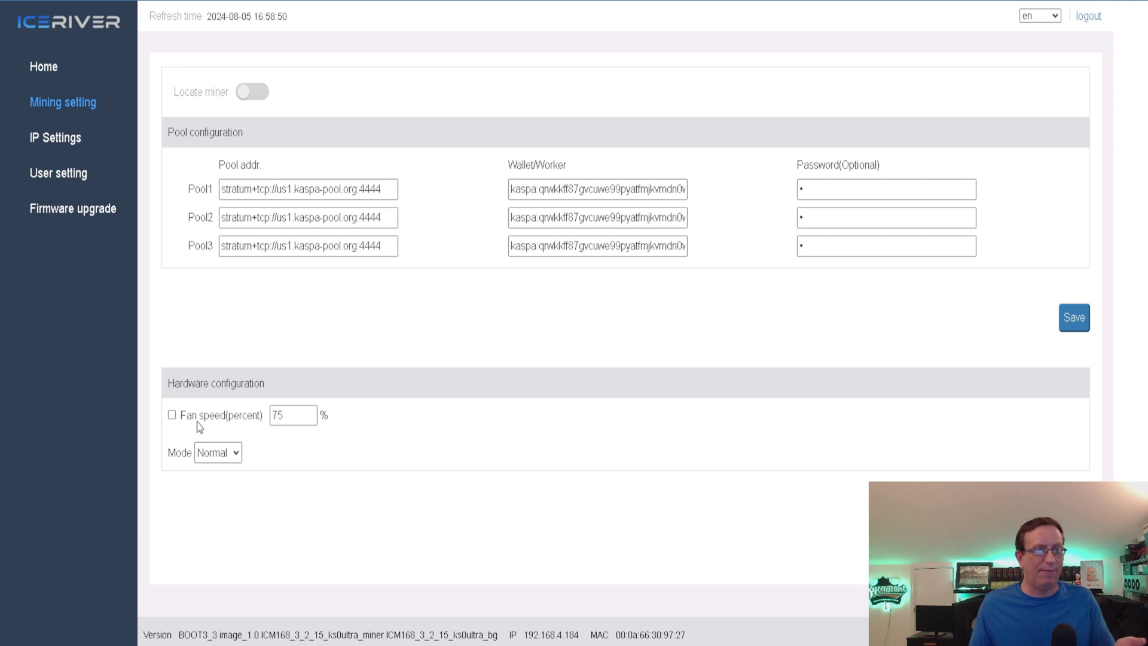
left_click(171, 414)
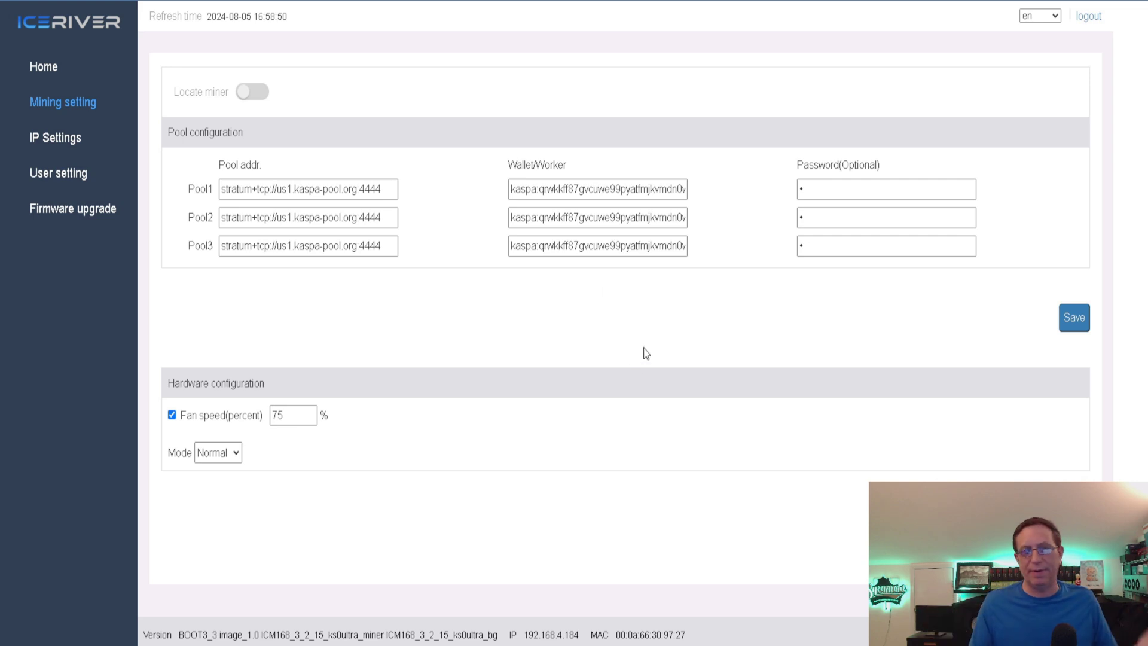
- Review the Home pool and hash board tables, then view the 192.168.4.185 miner's dashboard
left_click(55, 75)
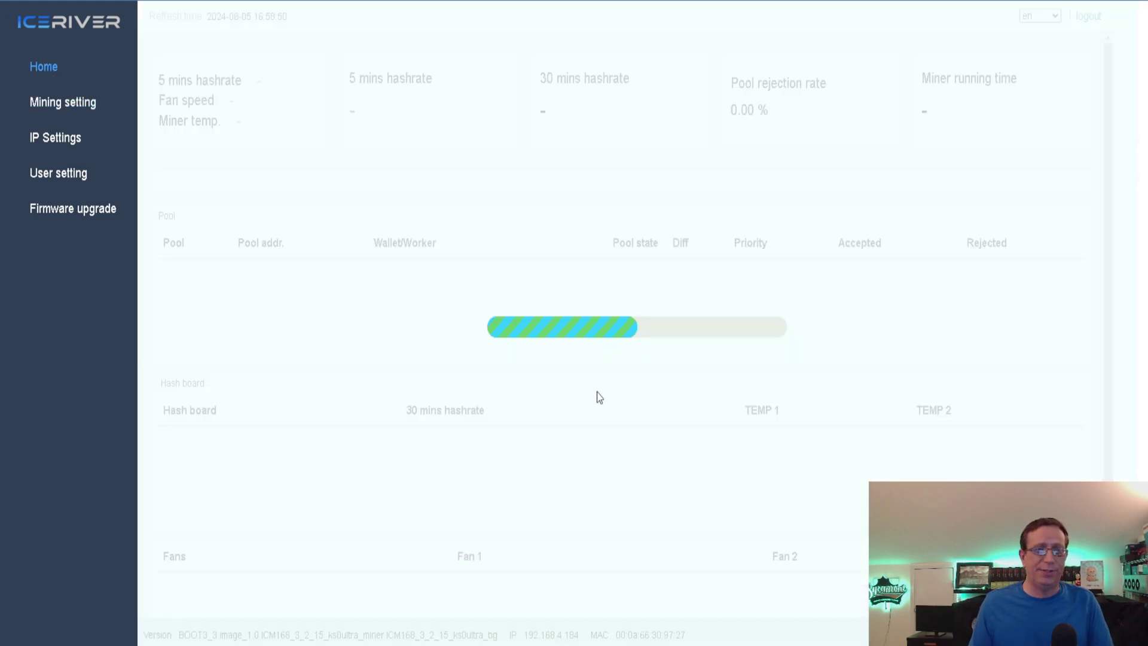
scroll(626, 404, "down", 5)
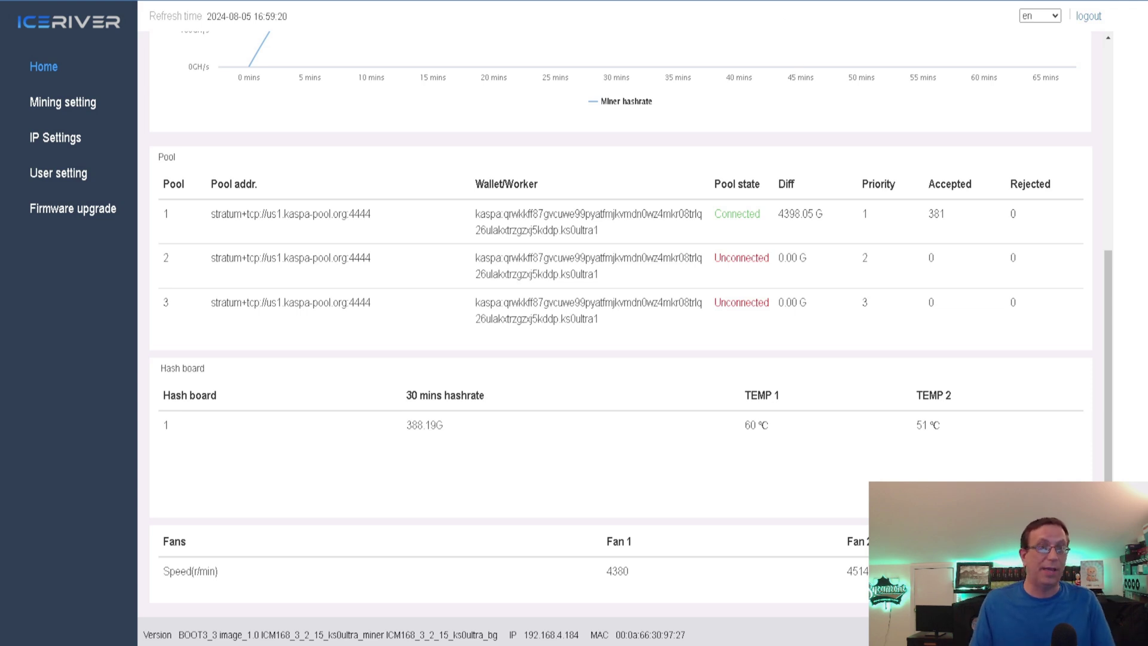
left_click(775, 2)
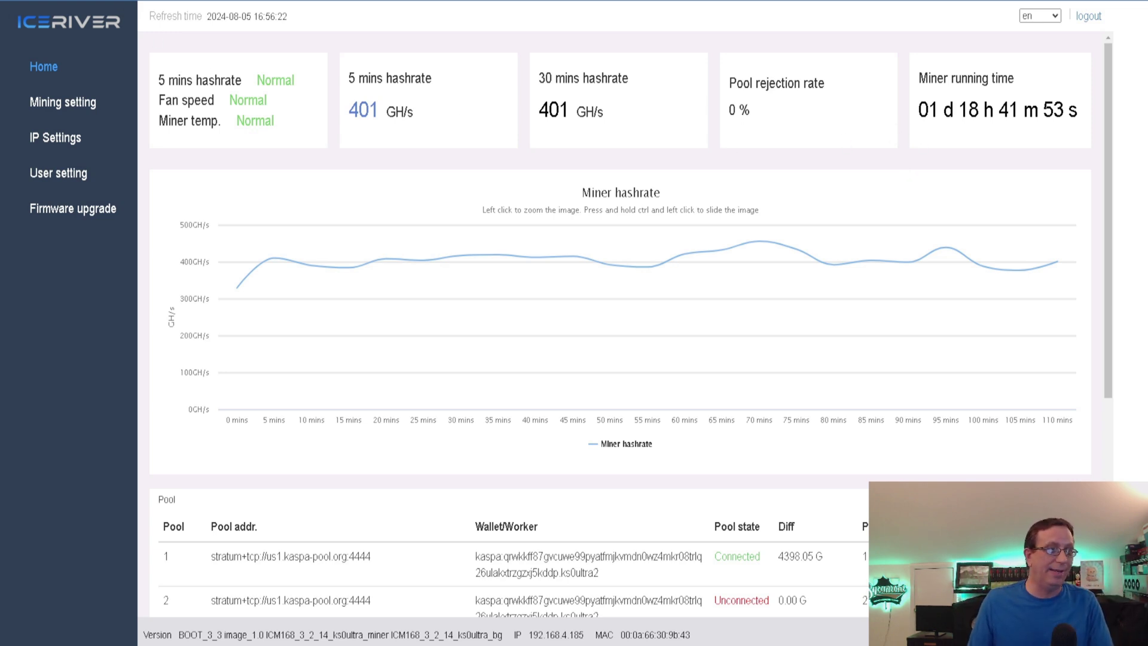
- Return to the re-flashed 192.168.4.184 miner and reload its dashboard with F5
key("F5")
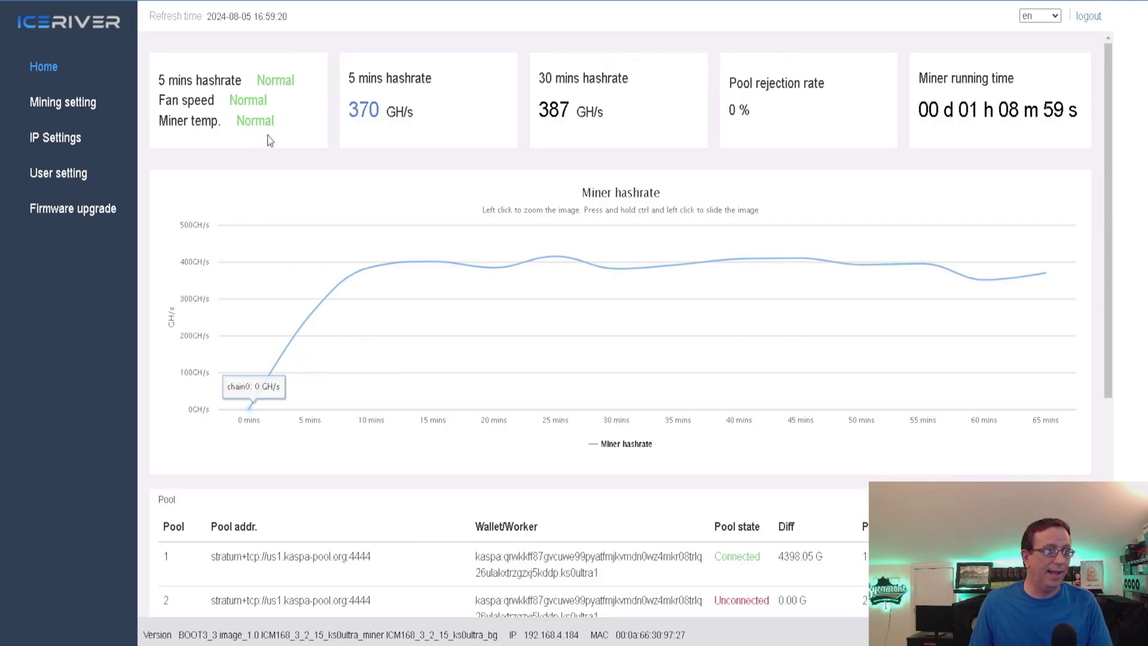
key("F5")
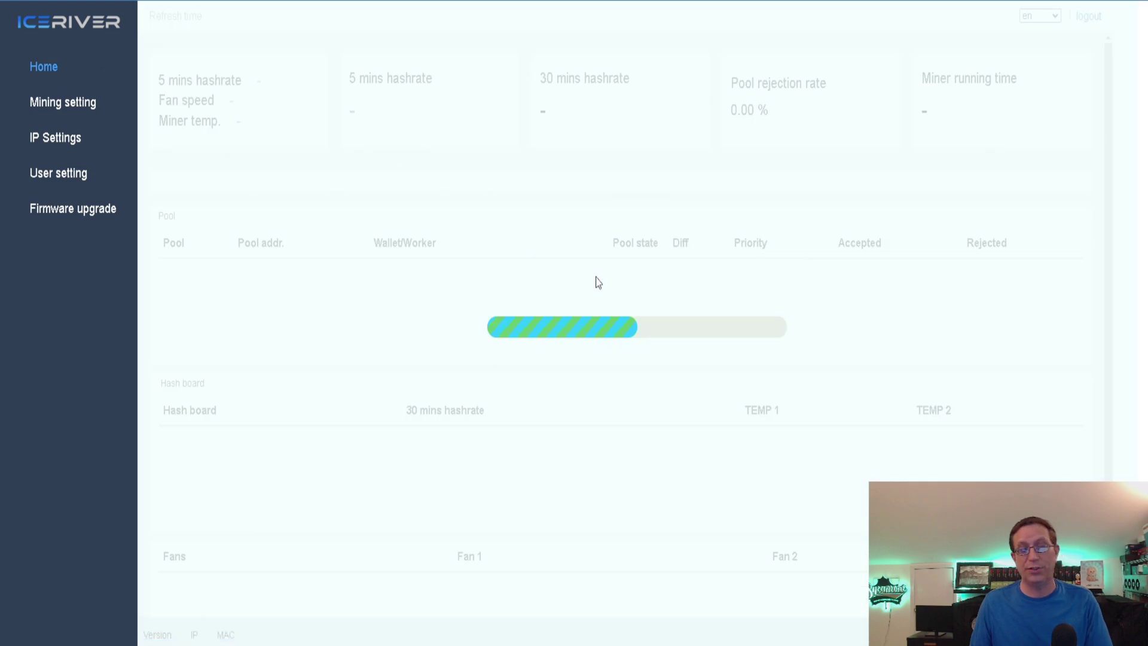